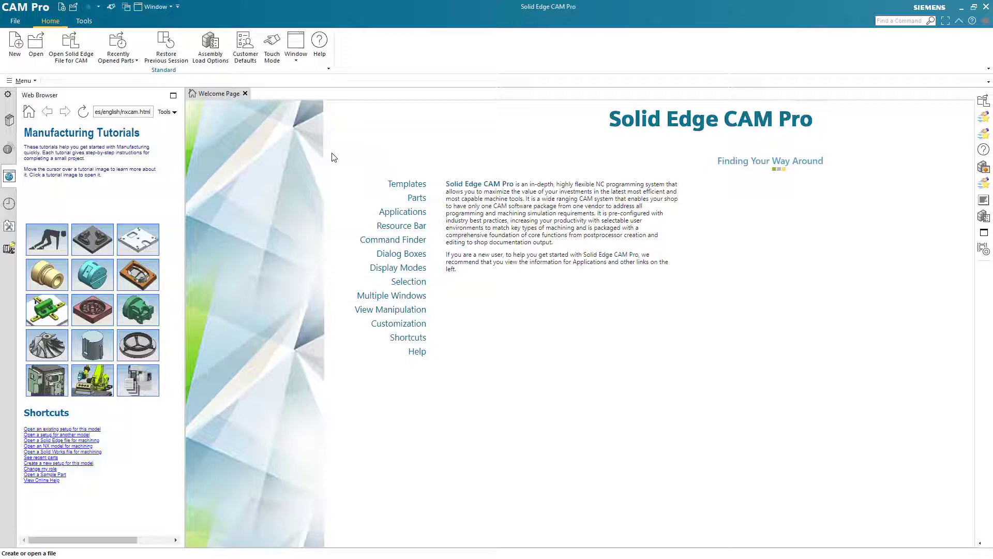
# Open the recent HRE-1287CAM_asm_Setup_1 vise setup from the History list.
pyautogui.click(8, 205)
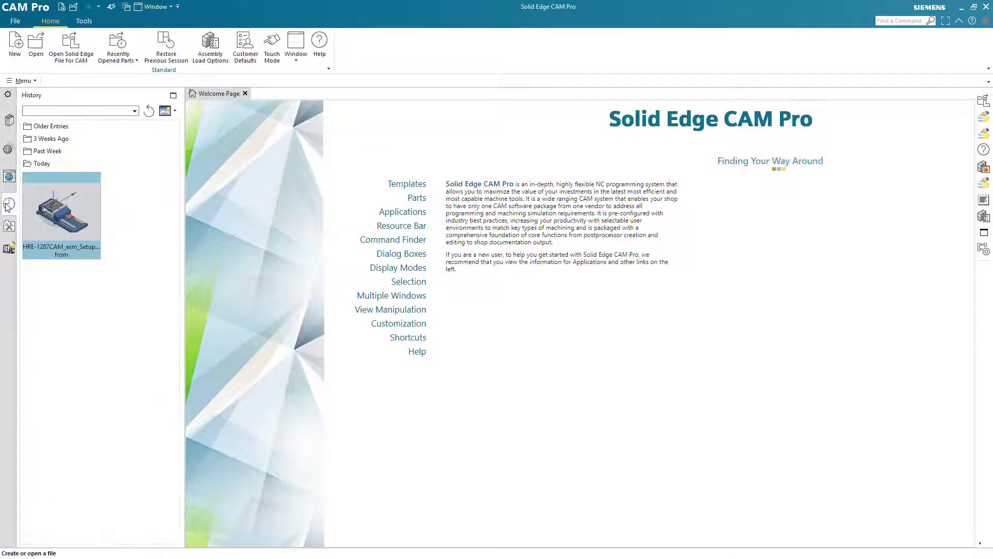
pyautogui.click(70, 216)
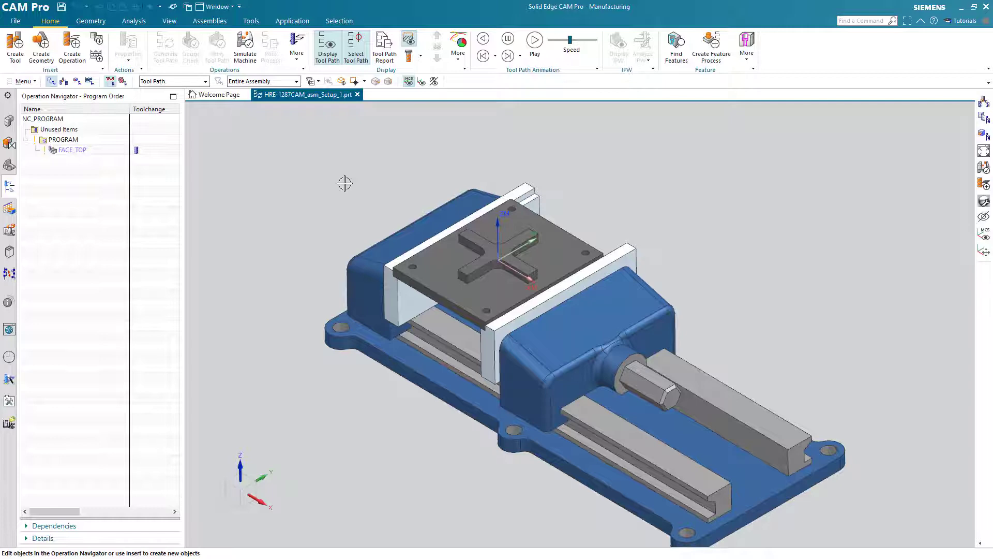
pyautogui.scroll(5, 344, 183)
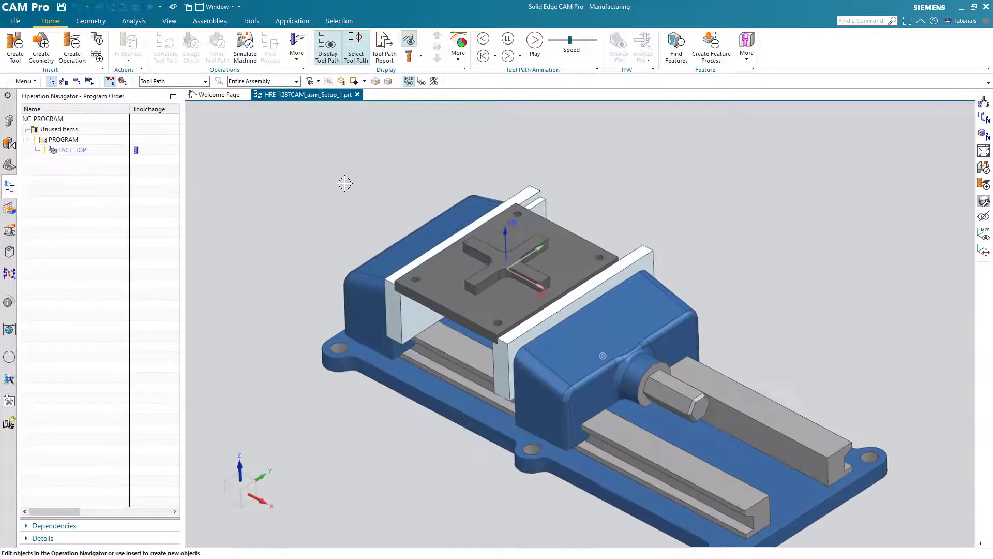
pyautogui.scroll(2, 331, 183)
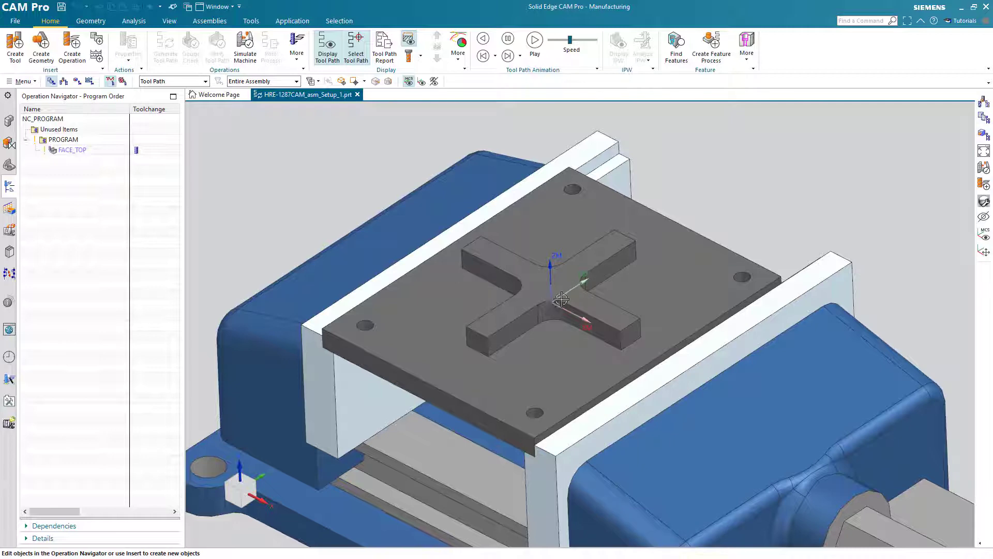
pyautogui.scroll(-4, 281, 183)
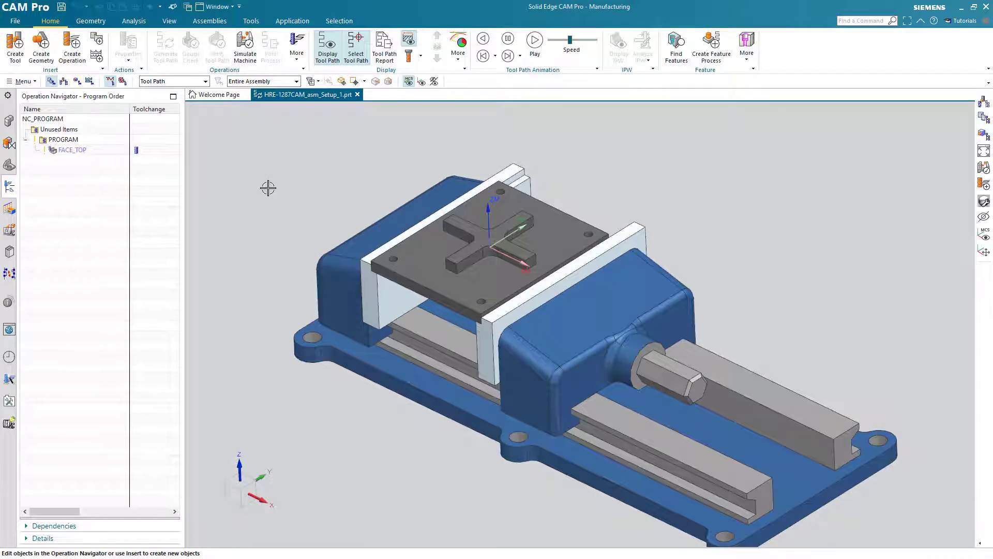
# Hide the machine coordinate system triad with Format > MCS Display.
pyautogui.click(31, 81)
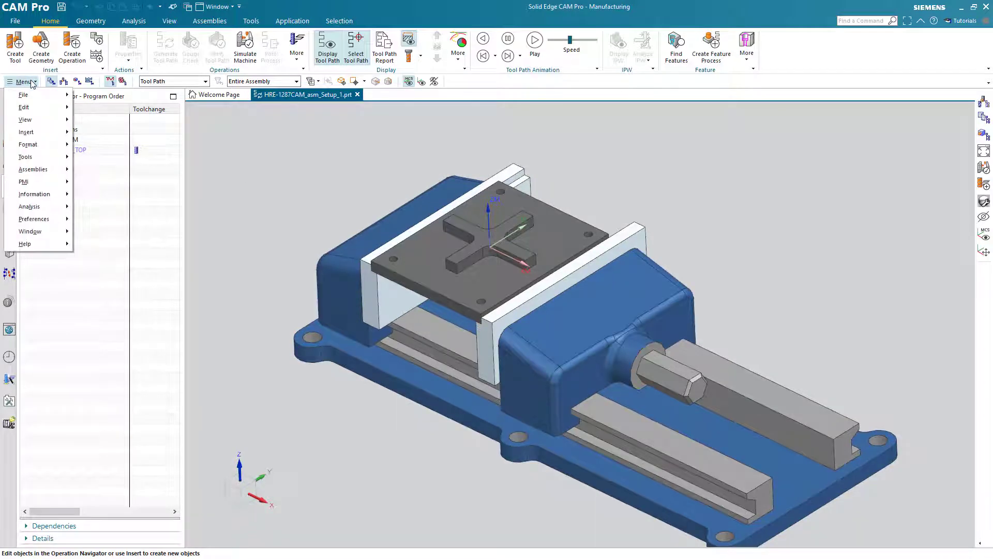
pyautogui.moveTo(45, 146)
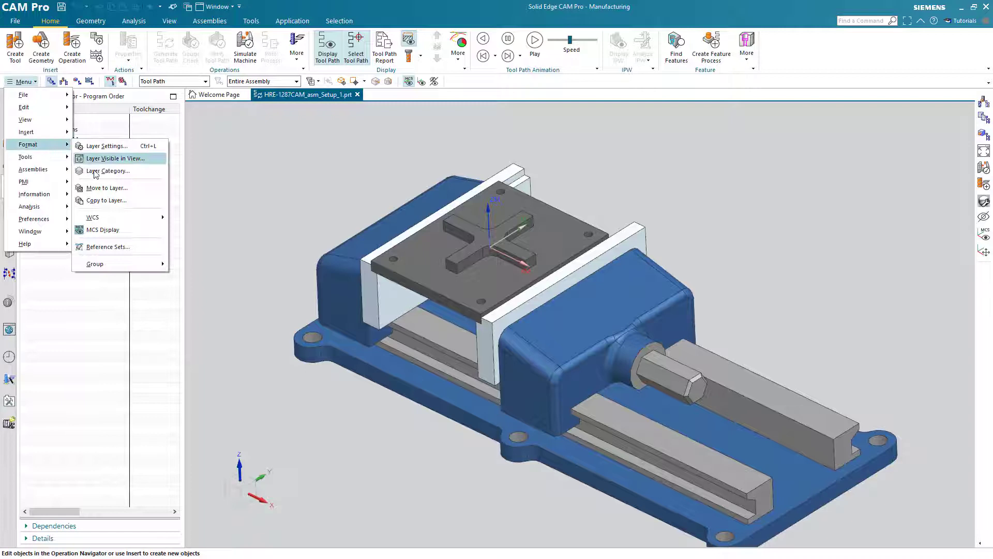
pyautogui.click(99, 230)
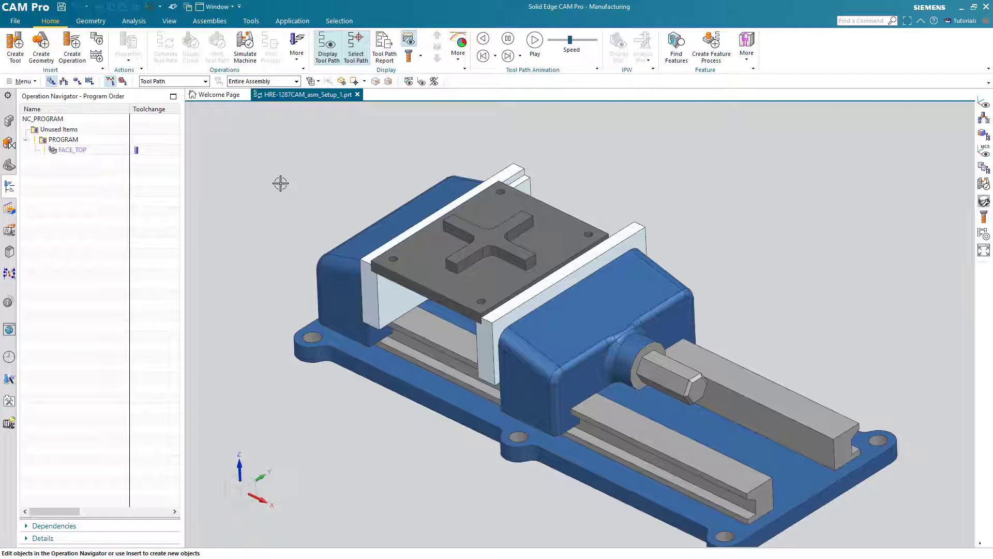
# Replay FACE_TOP's material removal in 3D Dynamic at animation speed 5, then select PROGRAM.
pyautogui.click(75, 151)
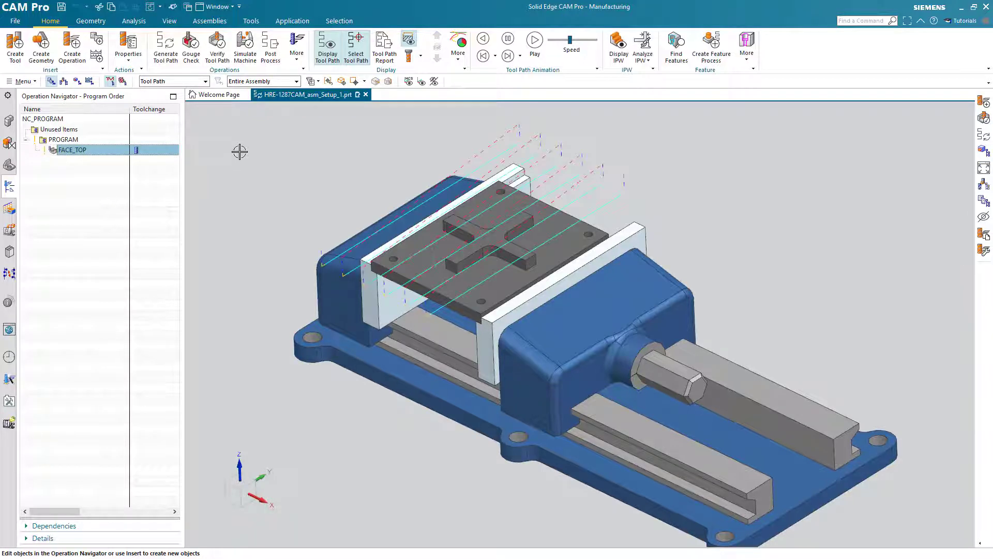
pyautogui.click(217, 52)
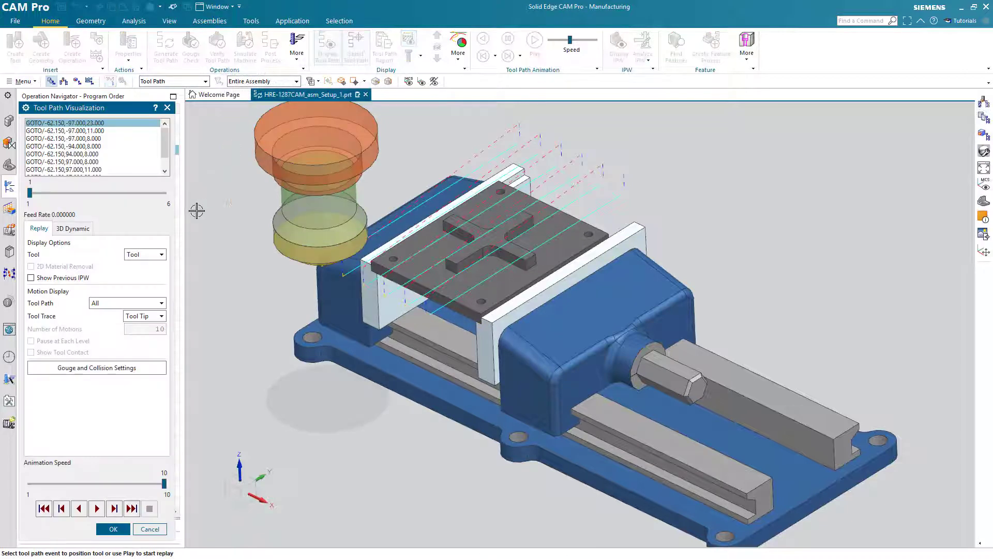
pyautogui.click(76, 229)
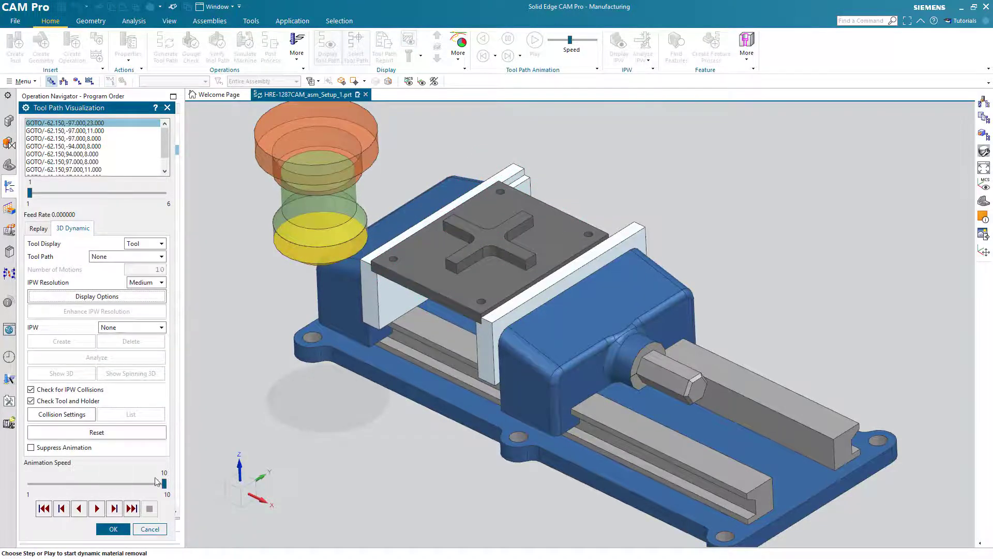
pyautogui.moveTo(163, 483); pyautogui.dragTo(82, 486)
pyautogui.click(97, 509)
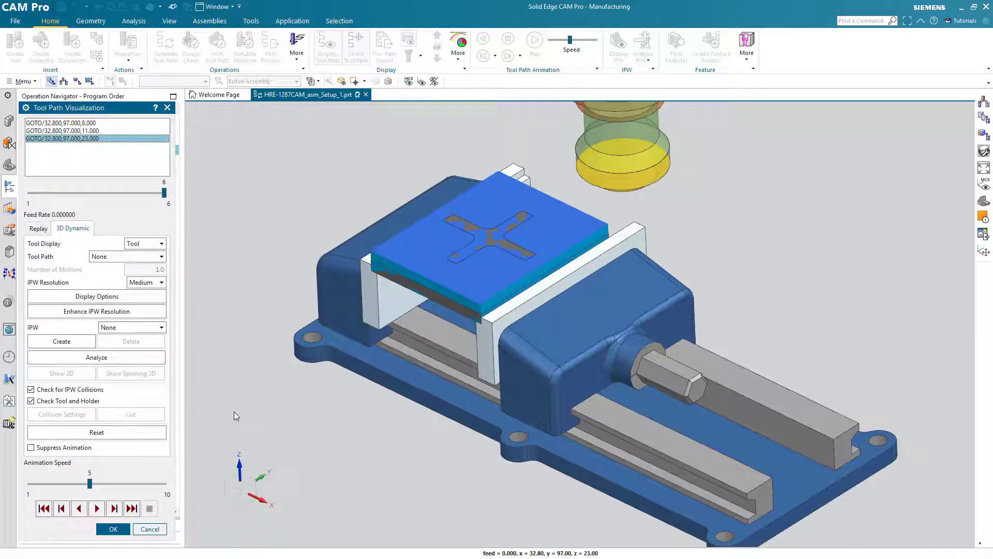
pyautogui.click(113, 529)
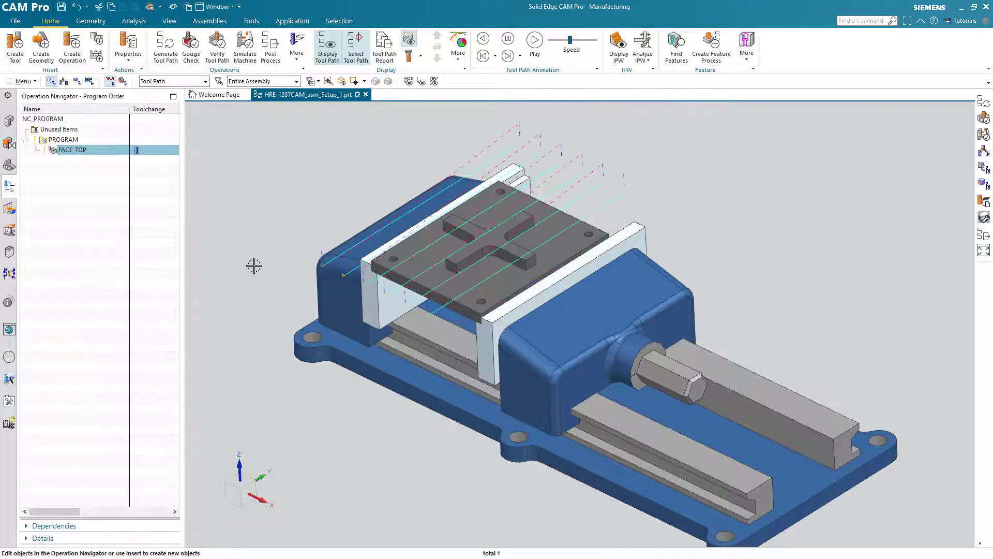
pyautogui.click(63, 139)
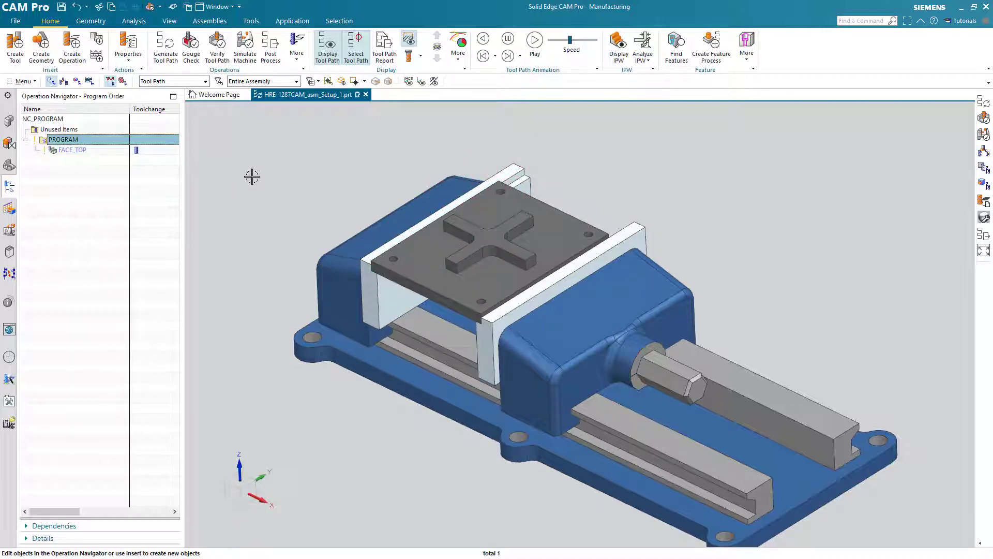
# Create a Floor Wall operation named FLOOR_WALL with WORKPIECE geometry and MILL_FINISH method.
pyautogui.click(72, 57)
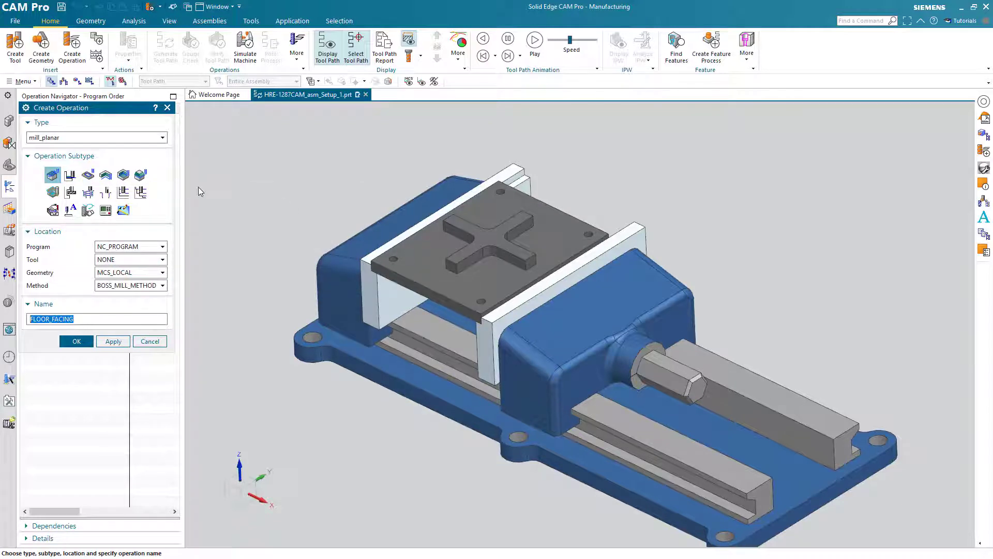
pyautogui.click(71, 177)
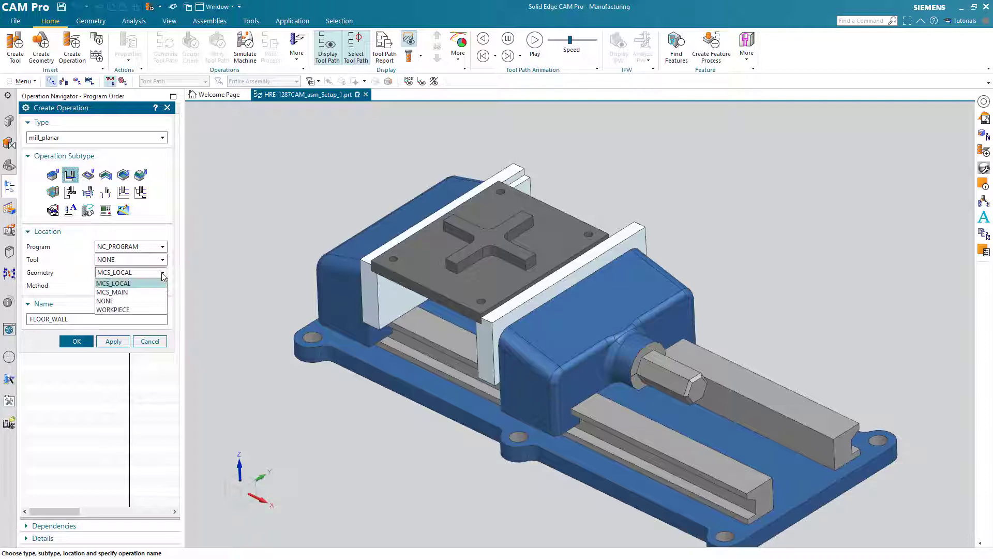
pyautogui.click(125, 309)
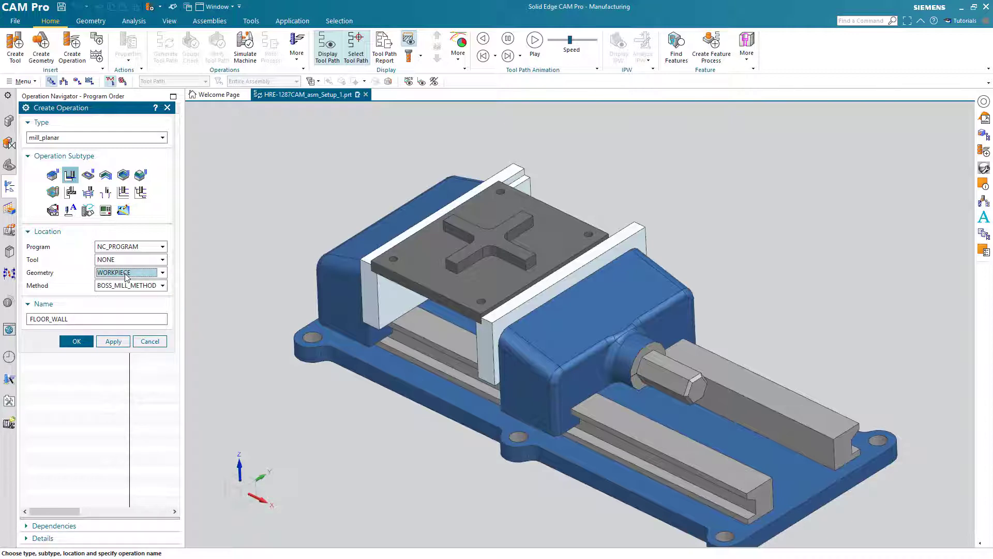
pyautogui.click(132, 288)
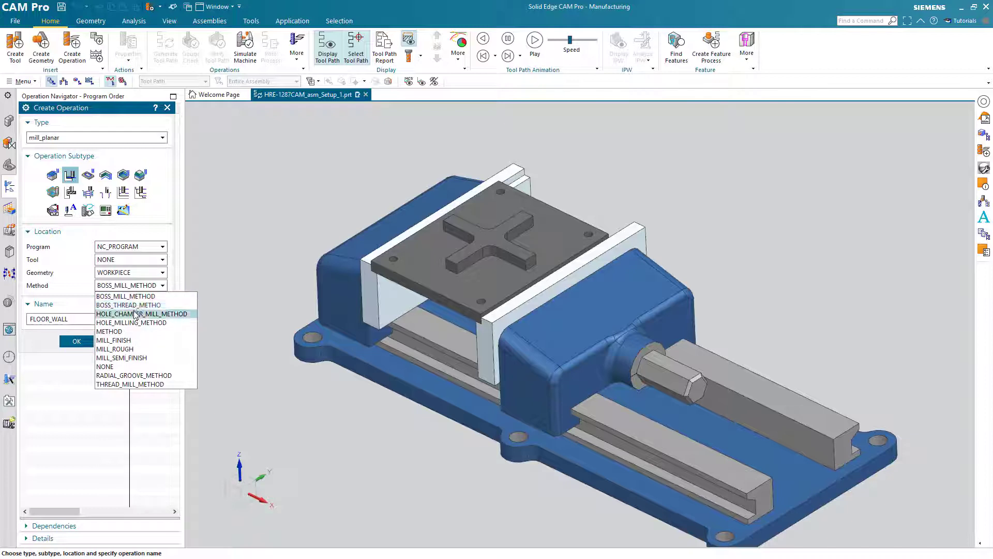
pyautogui.click(130, 341)
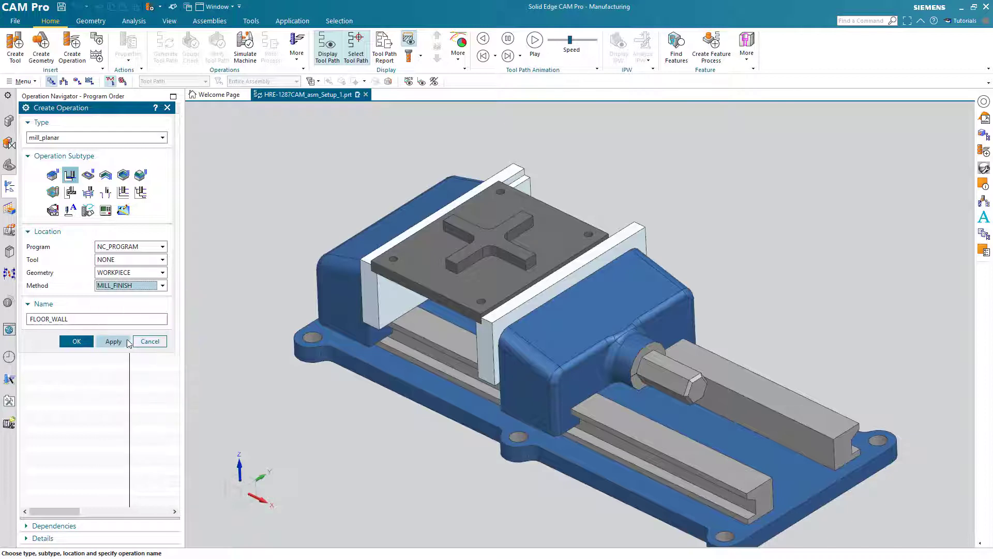
pyautogui.click(70, 319)
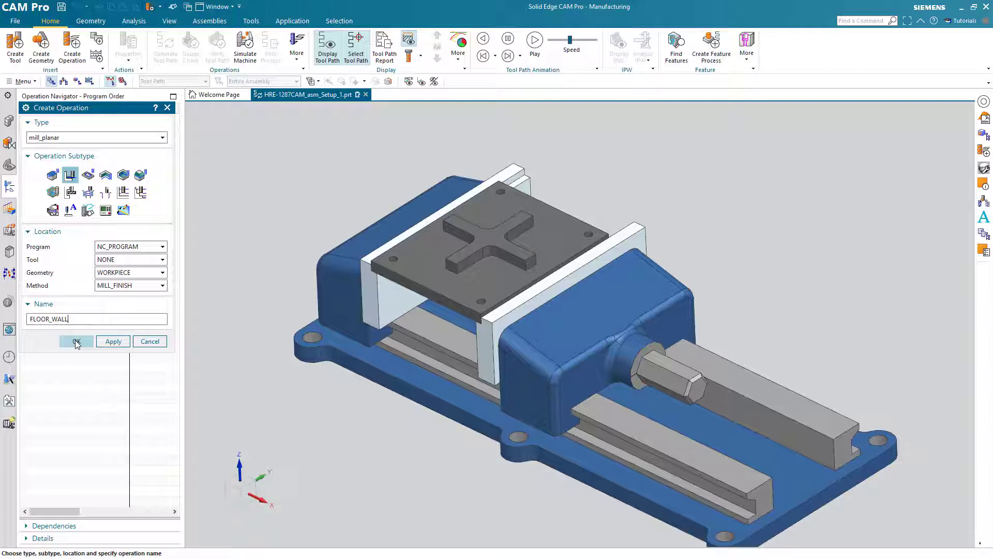
pyautogui.click(76, 342)
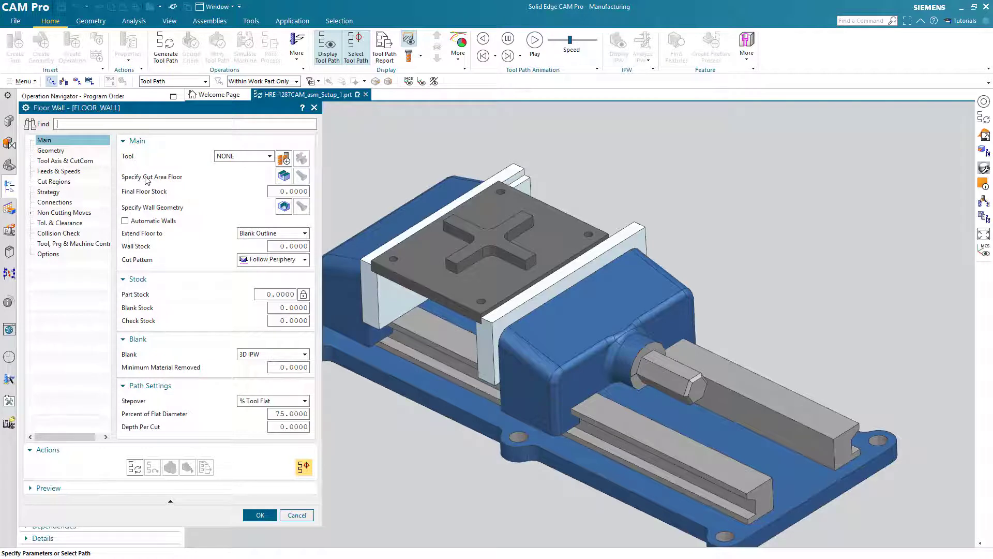
# Use the plate's top face as the cut floor and let walls be detected automatically.
pyautogui.click(284, 176)
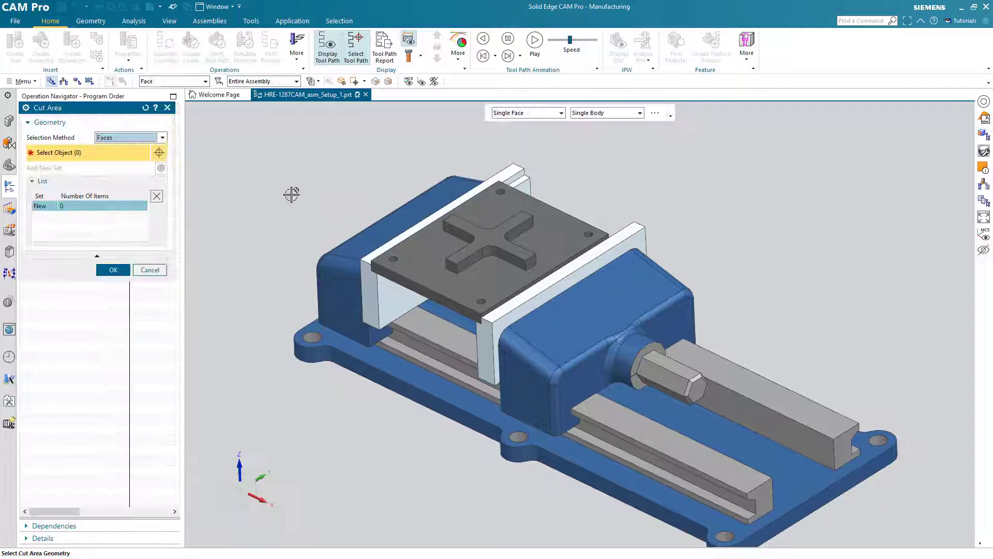
pyautogui.click(423, 249)
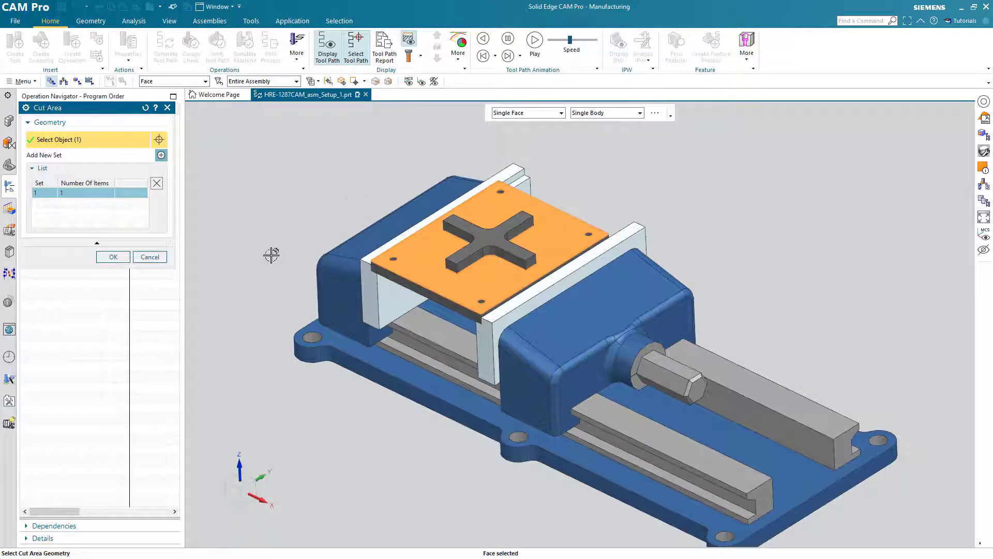
pyautogui.click(113, 256)
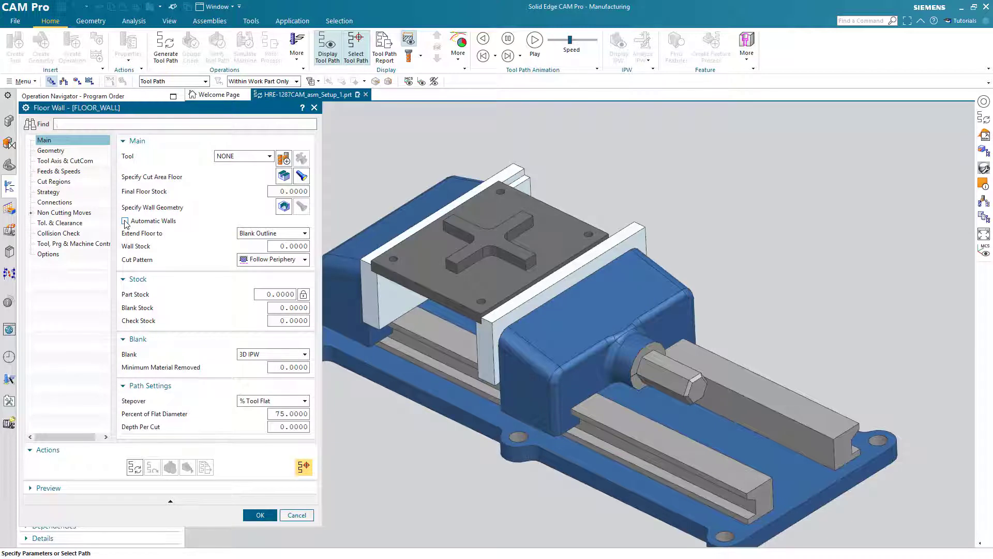
pyautogui.click(125, 222)
pyautogui.click(302, 207)
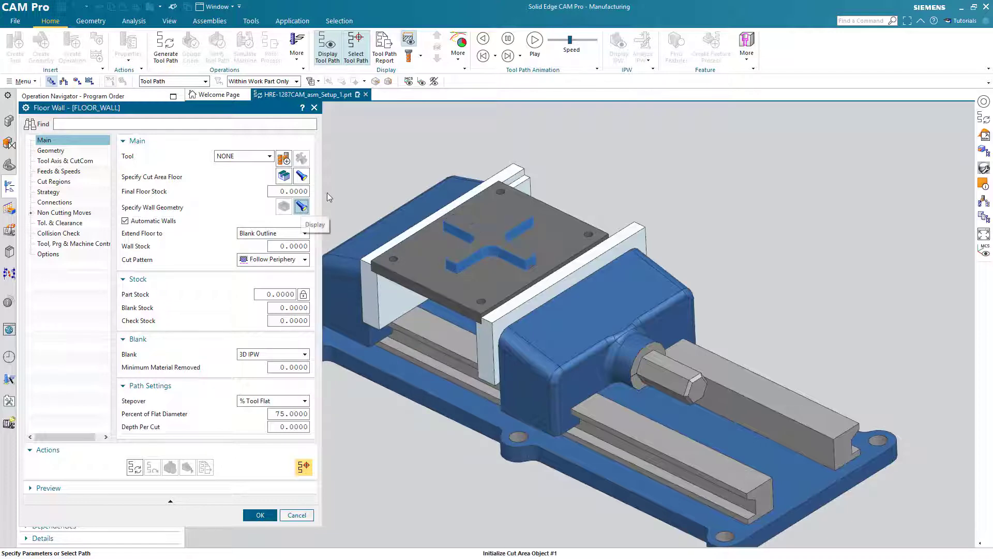
pyautogui.scroll(5, 335, 191)
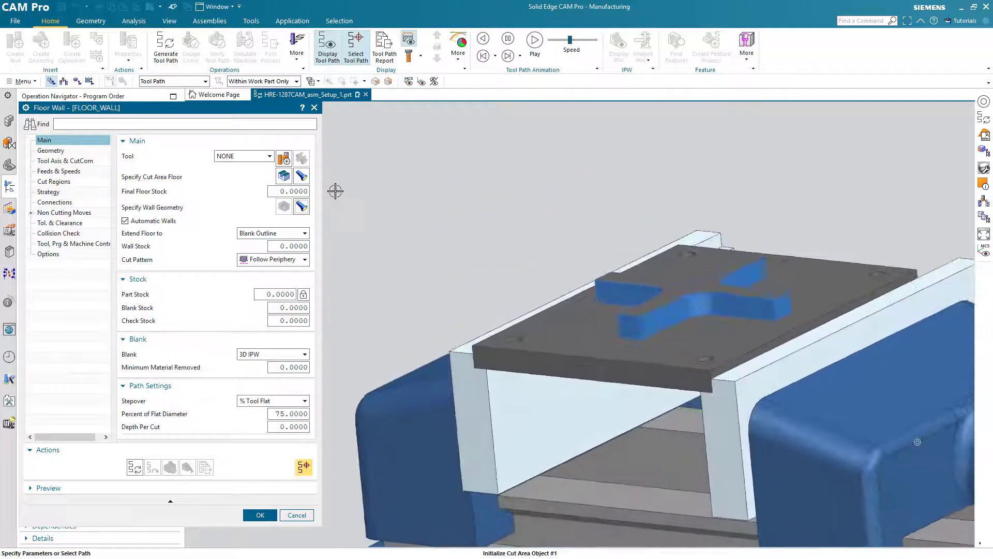
pyautogui.scroll(-5, 335, 191)
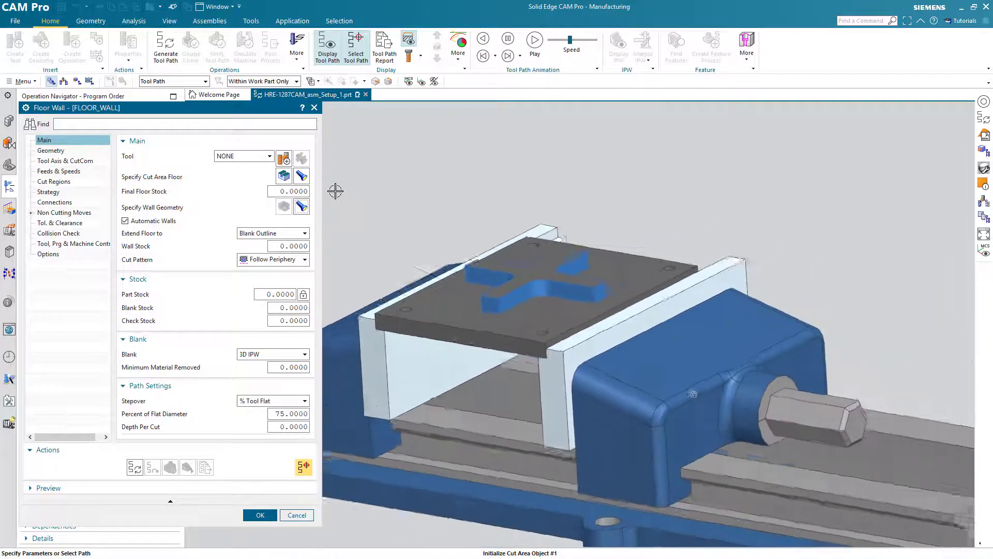
pyautogui.scroll(1, 336, 191)
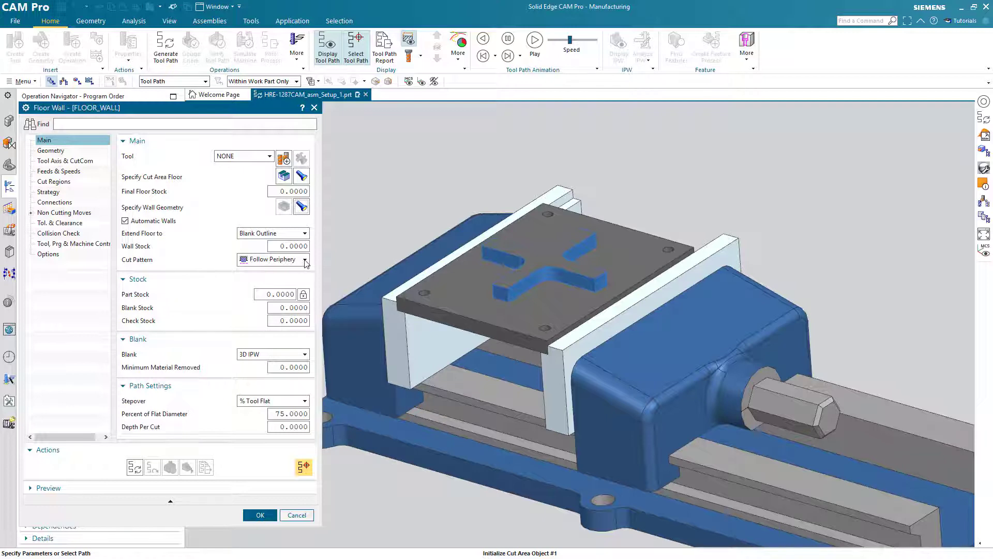
# Set the cut pattern to Follow Part with a 35% flat-diameter stepover.
pyautogui.click(306, 262)
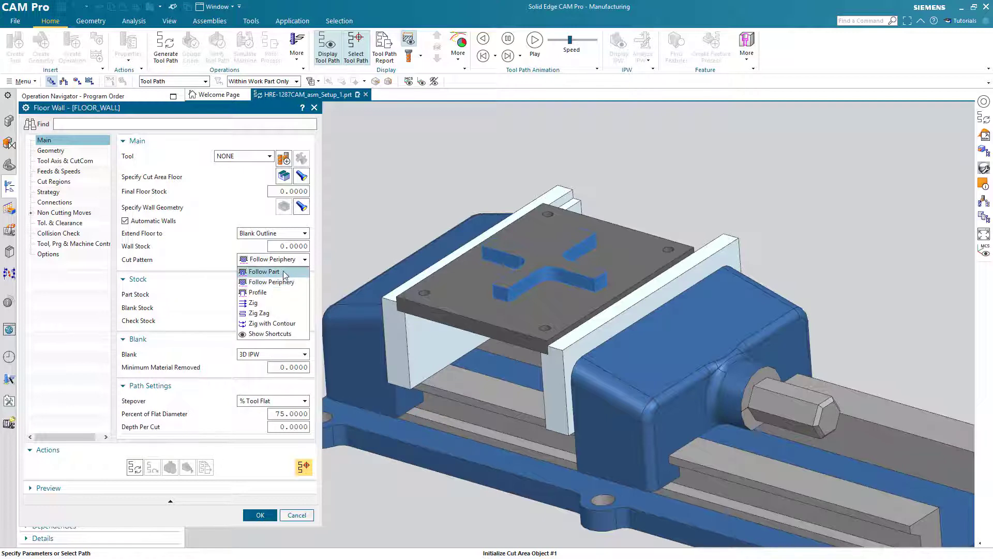
pyautogui.click(285, 272)
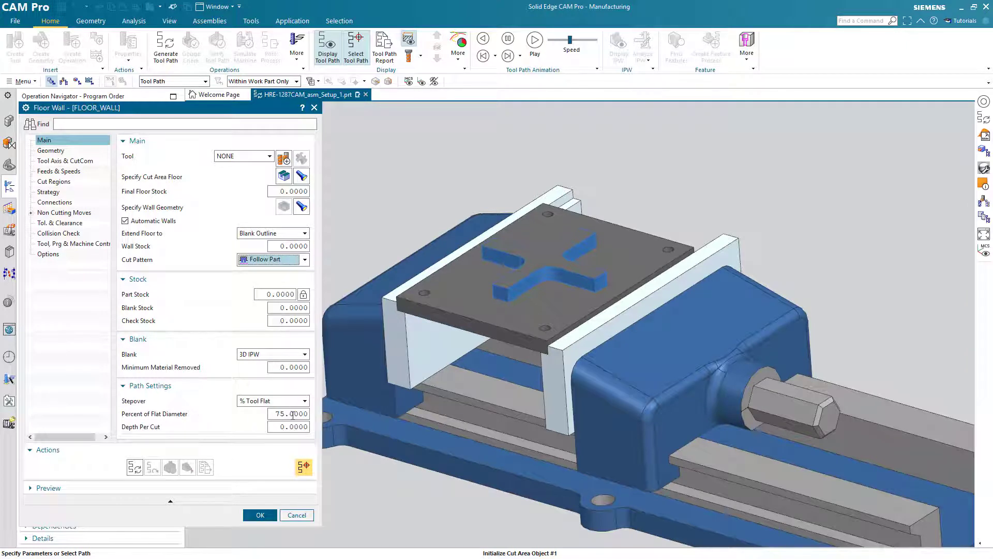
pyautogui.click(291, 413)
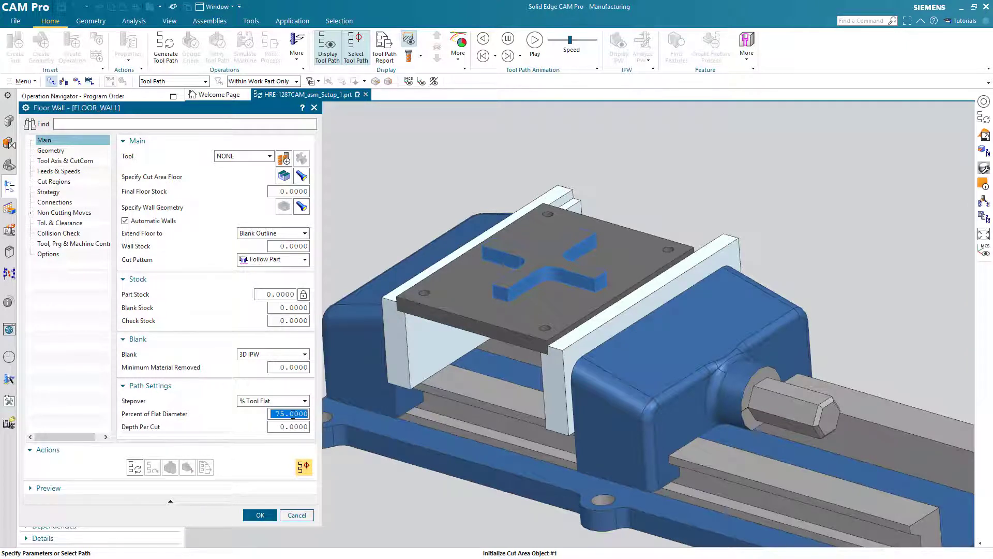
pyautogui.write('35')
pyautogui.press('Tab')
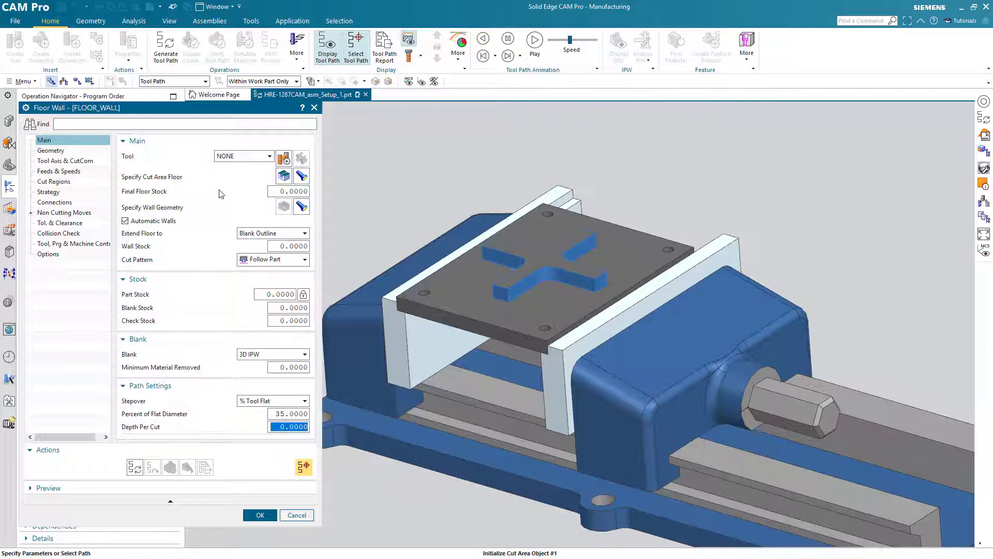
# Retrieve a new tool from the library under Milling > End Mill (non indexable).
pyautogui.click(283, 159)
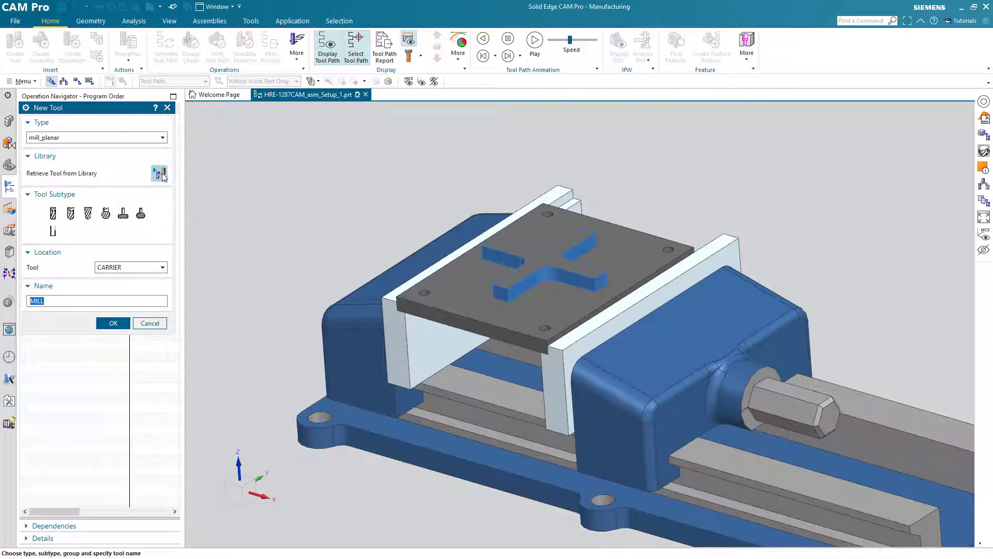
pyautogui.click(160, 173)
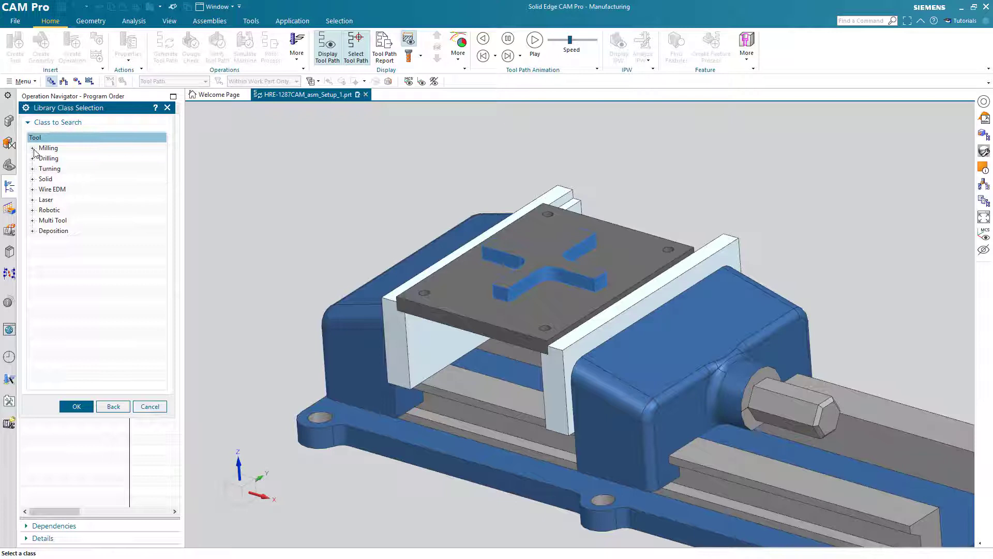
pyautogui.click(32, 148)
pyautogui.click(60, 160)
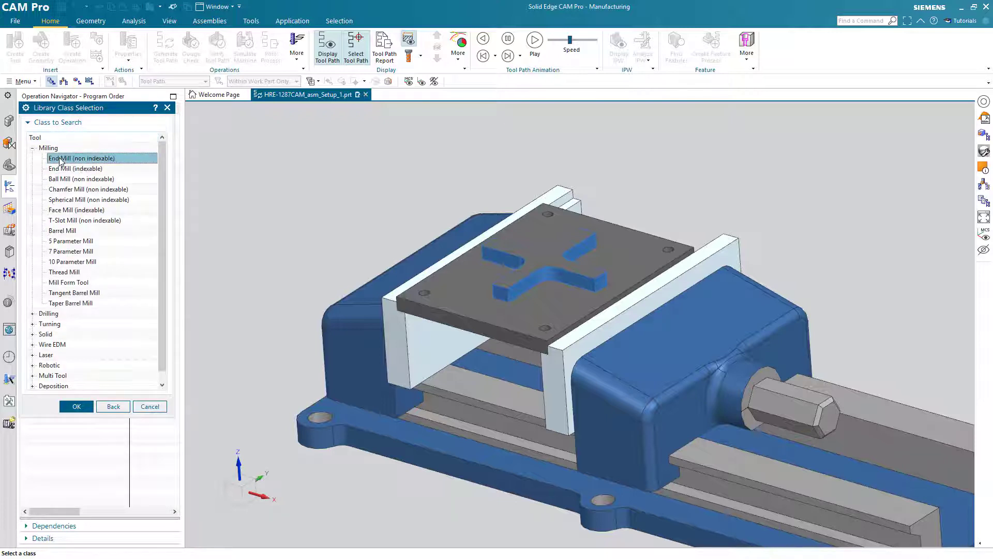
pyautogui.click(76, 406)
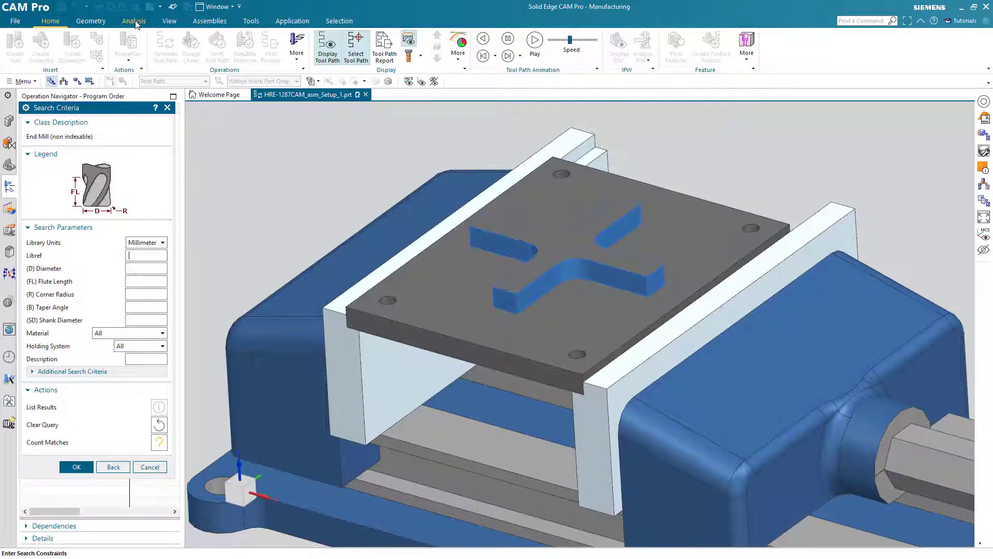
# Measure the boss's inside corner with Minimum Radius, reading 7 mm, then return to the search.
pyautogui.click(136, 21)
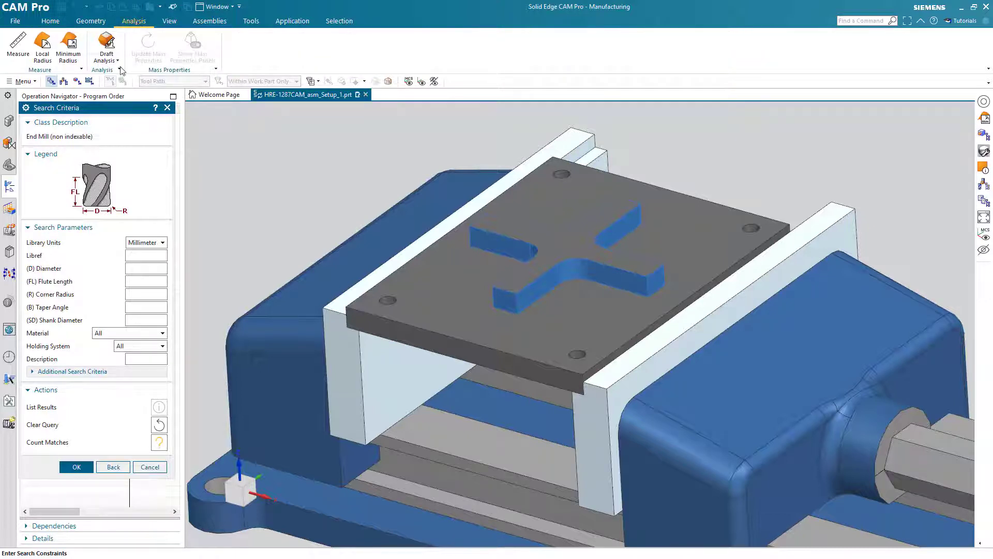
pyautogui.click(71, 53)
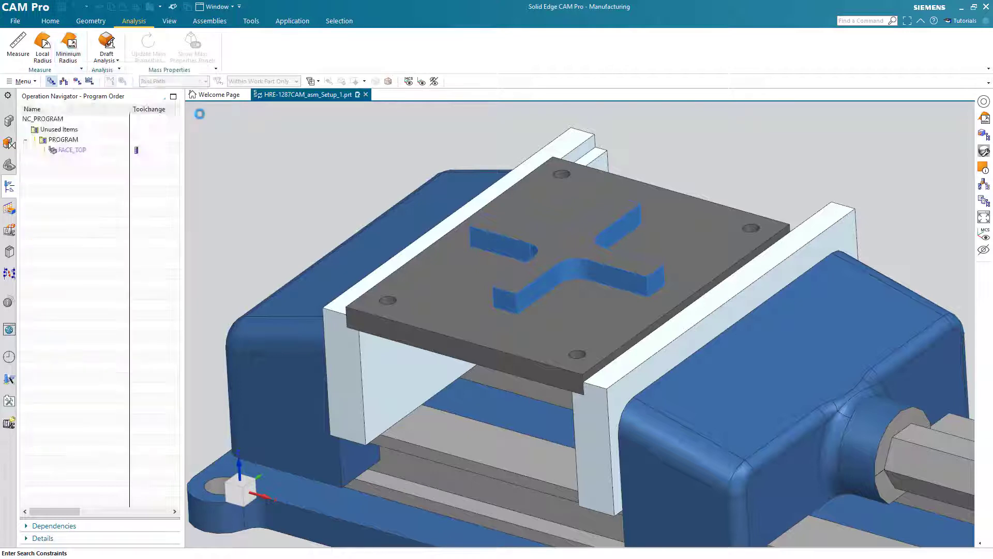
pyautogui.click(568, 270)
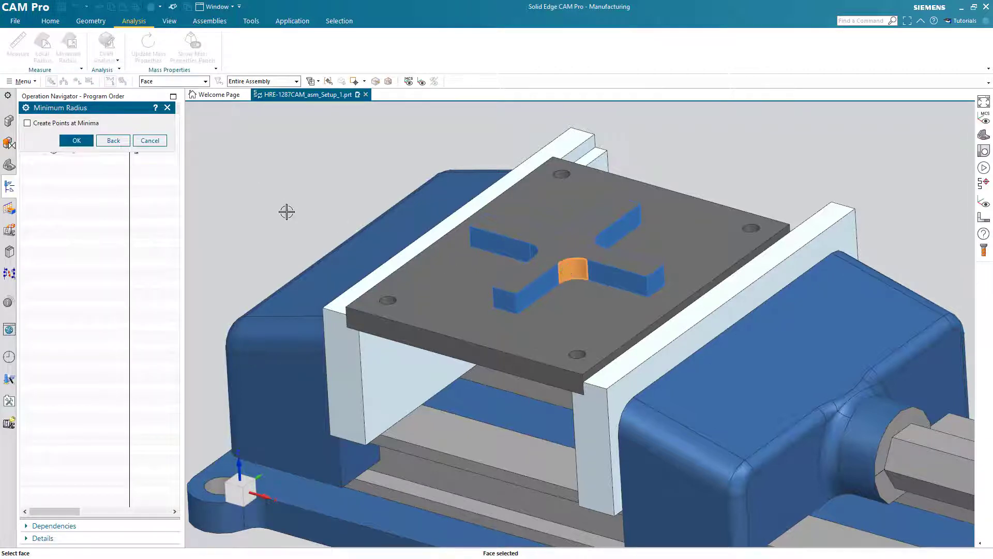
pyautogui.click(77, 140)
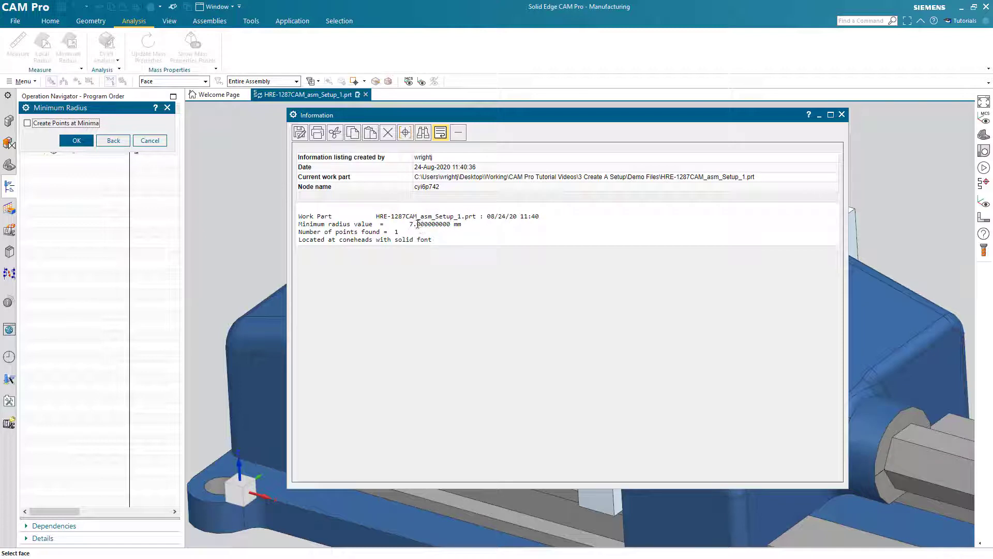
pyautogui.click(842, 115)
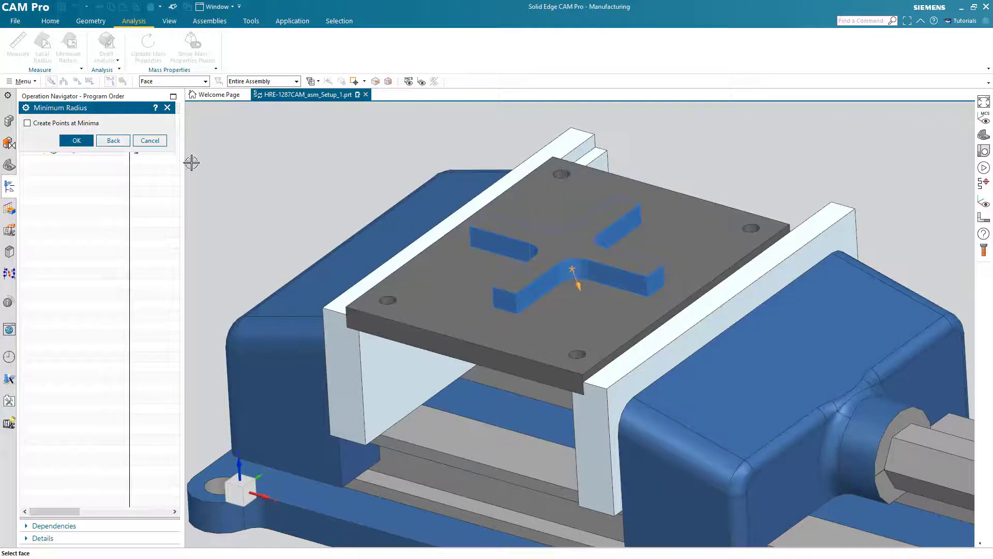
pyautogui.click(77, 140)
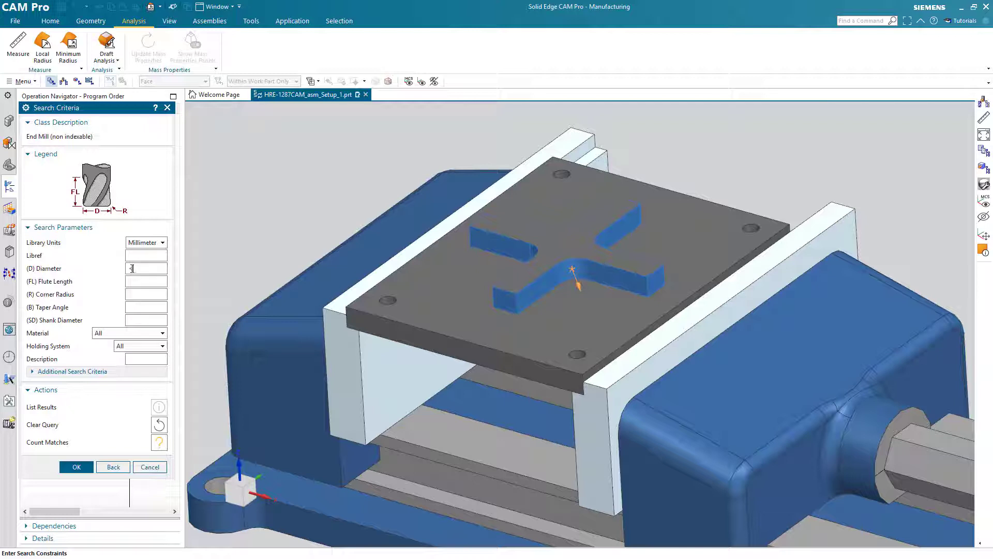
# Search end mills with diameter 14 and sort the 51 results by diameter, largest first.
pyautogui.click(133, 268)
pyautogui.write('14')
pyautogui.click(83, 466)
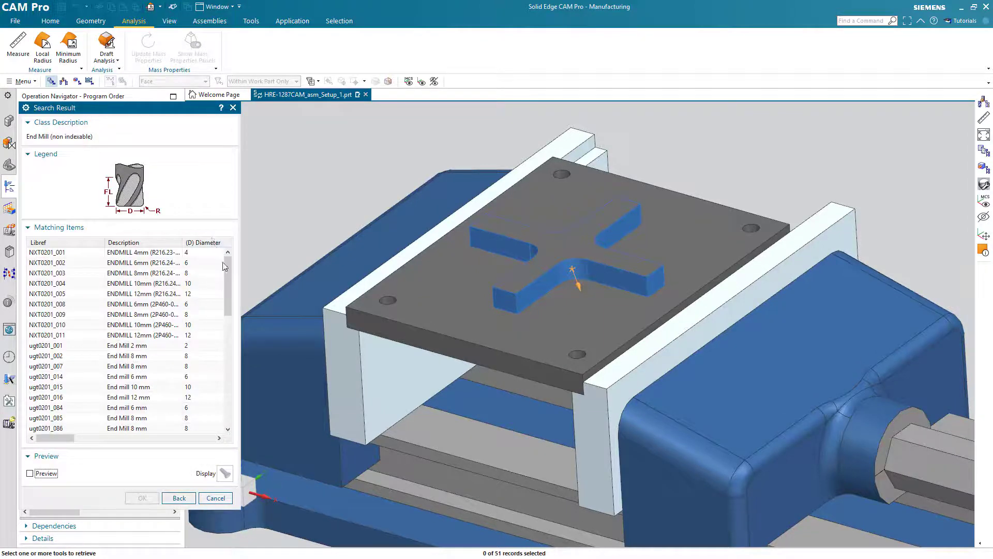
pyautogui.moveTo(225, 267)
pyautogui.mouseDown()
pyautogui.moveTo(223, 393)
pyautogui.moveTo(226, 258)
pyautogui.mouseUp()
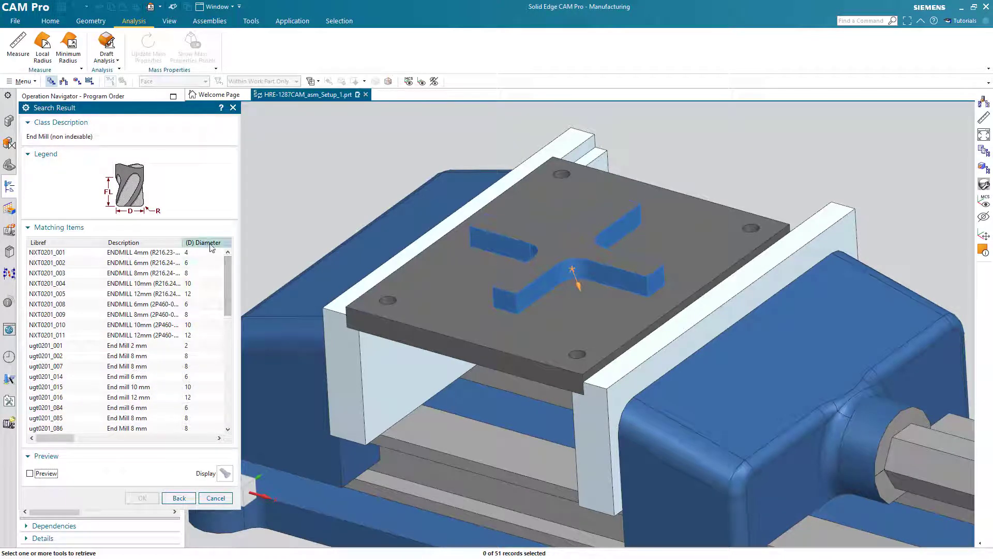
pyautogui.click(211, 248)
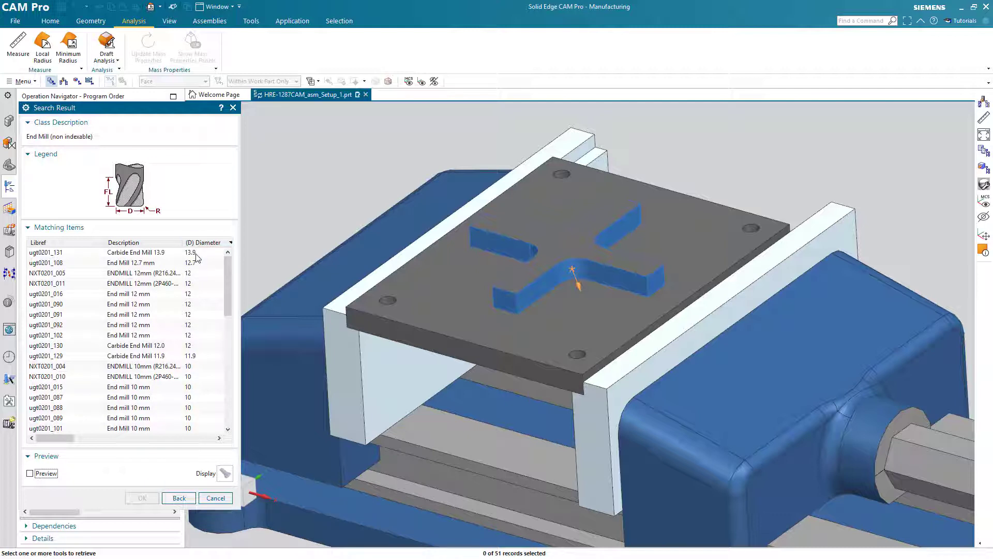
# Preview NXT0201_005, NXT0201_011 and ugt0201_016, then accept ugt0201_016 as the tool.
pyautogui.click(170, 278)
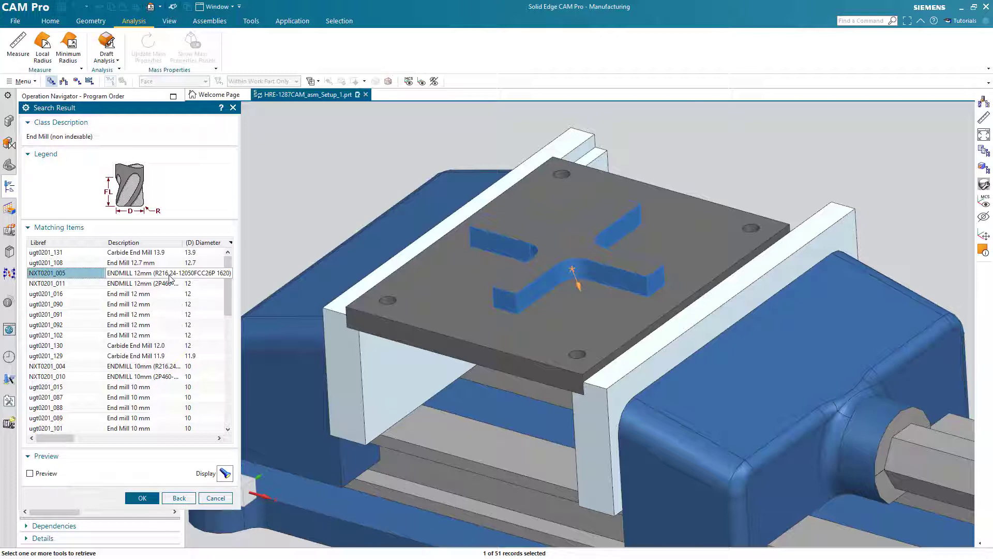
pyautogui.click(225, 474)
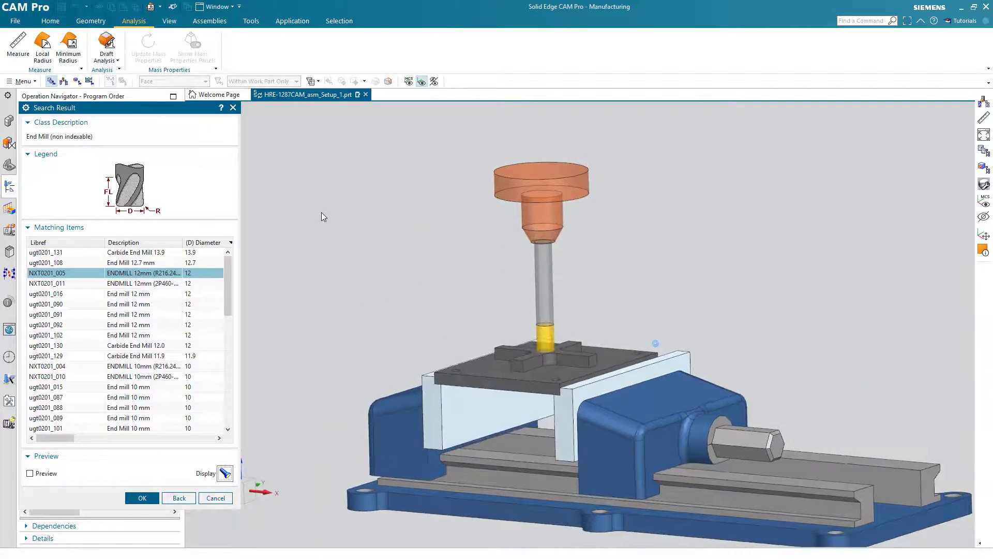
pyautogui.click(163, 284)
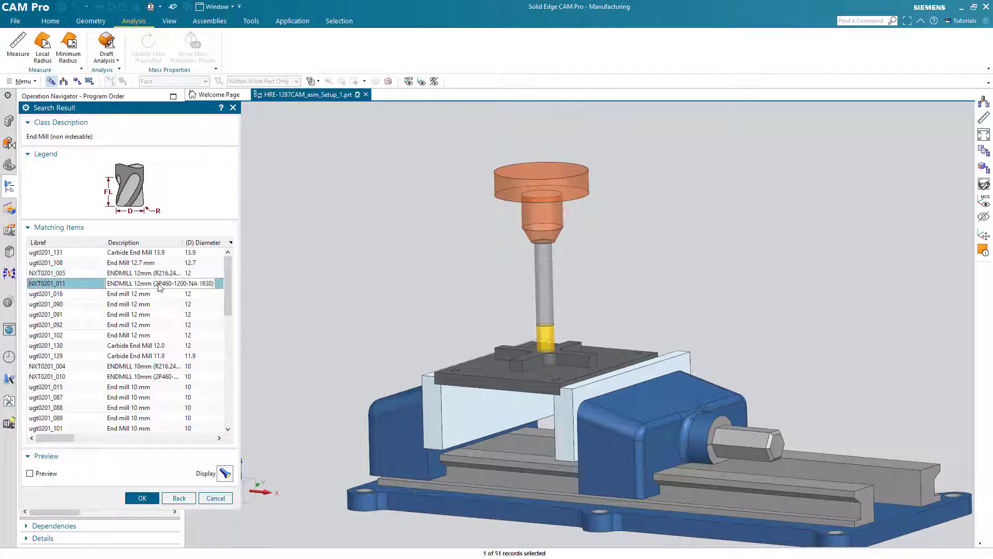
pyautogui.click(225, 474)
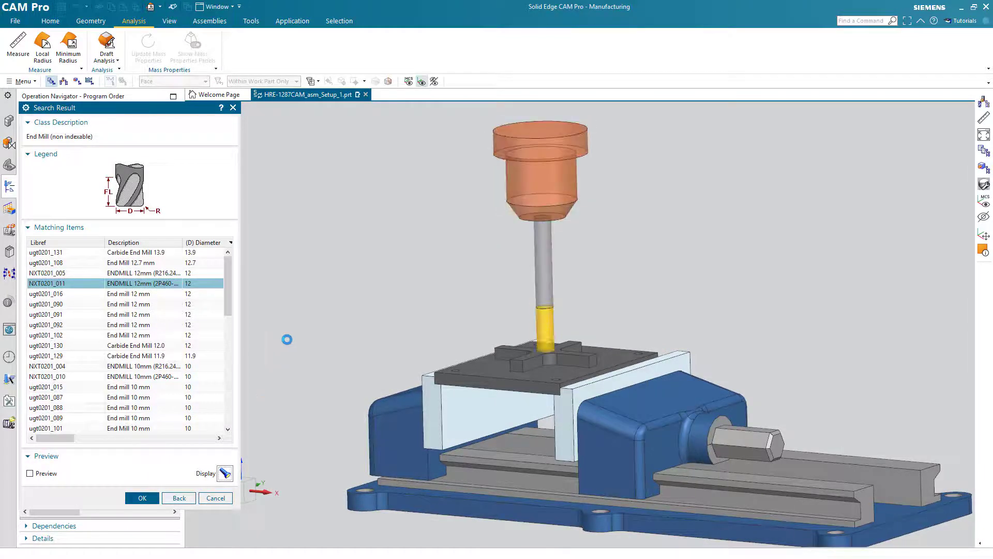
pyautogui.click(159, 294)
pyautogui.click(225, 472)
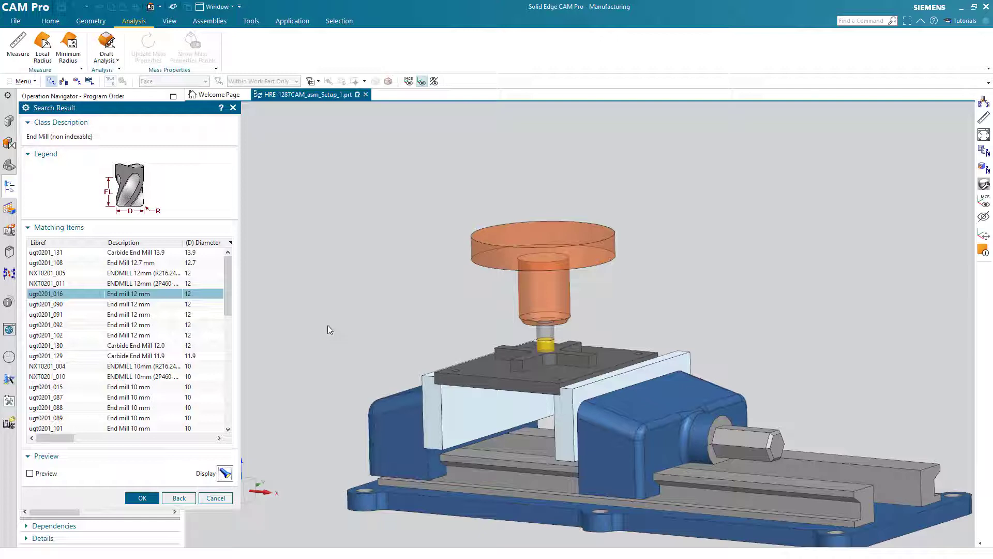
pyautogui.click(142, 497)
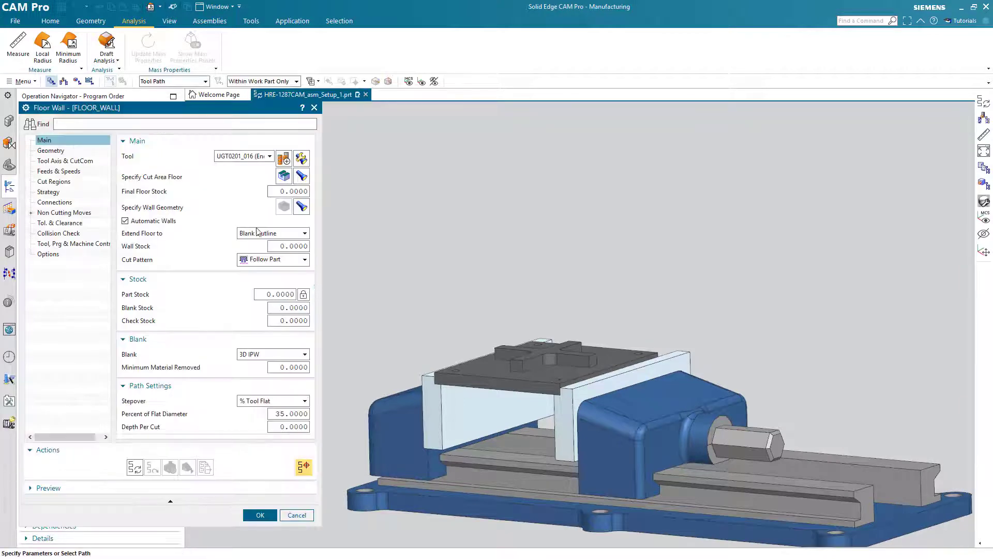
# Switch to Machine Tool view and expand POCKET_02 and UGT0201_016 to reveal FLOOR_WALL.
pyautogui.moveTo(459, 238); pyautogui.dragTo(453, 226, button='middle')
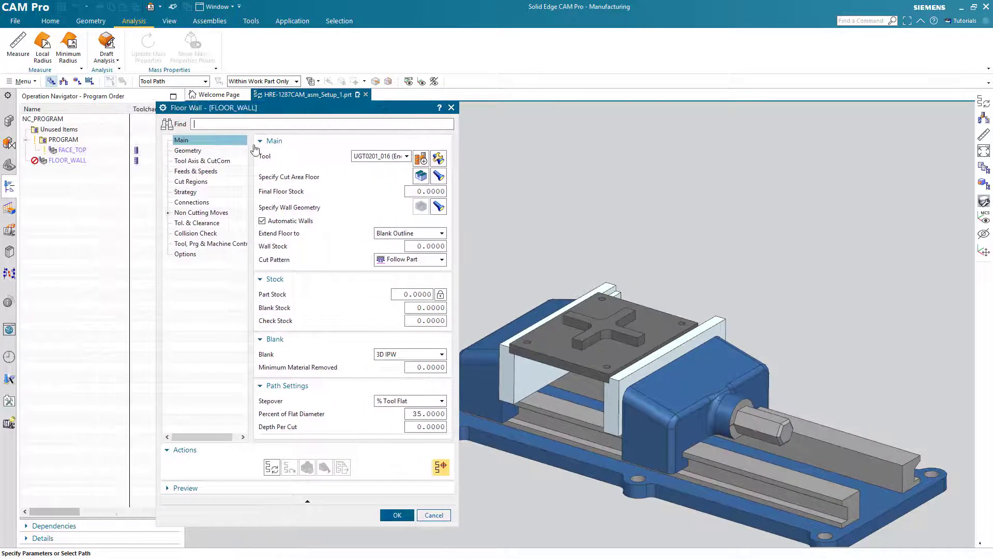
pyautogui.click(63, 82)
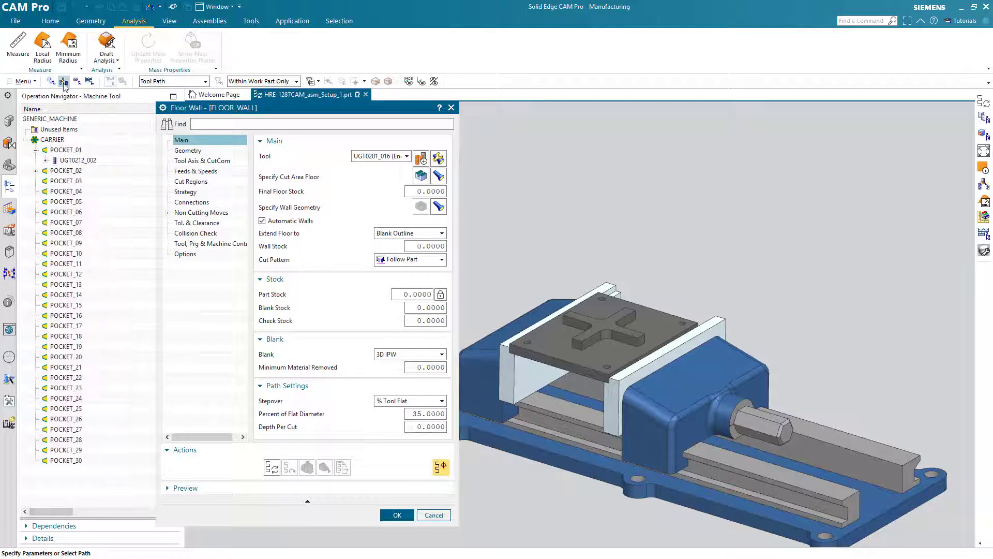
pyautogui.click(35, 170)
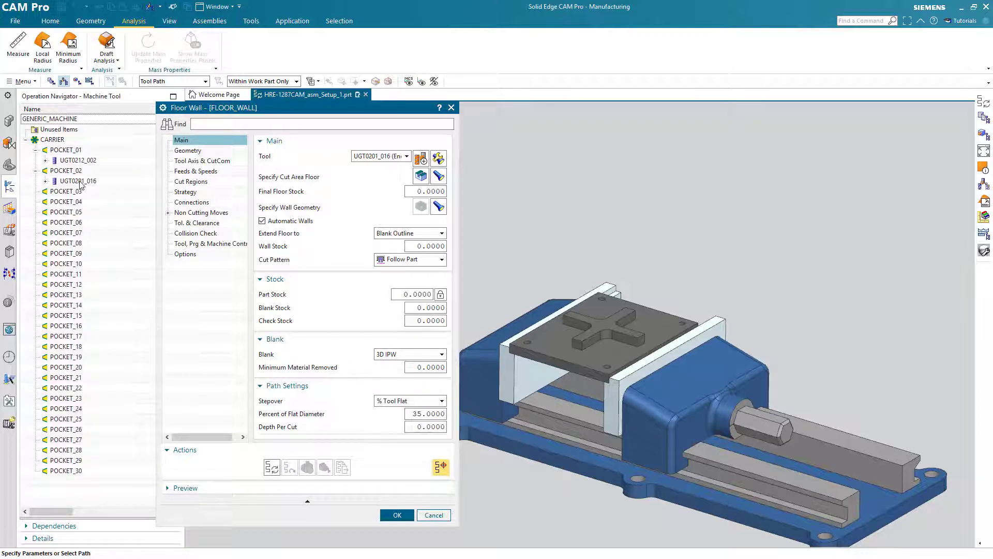
pyautogui.click(46, 181)
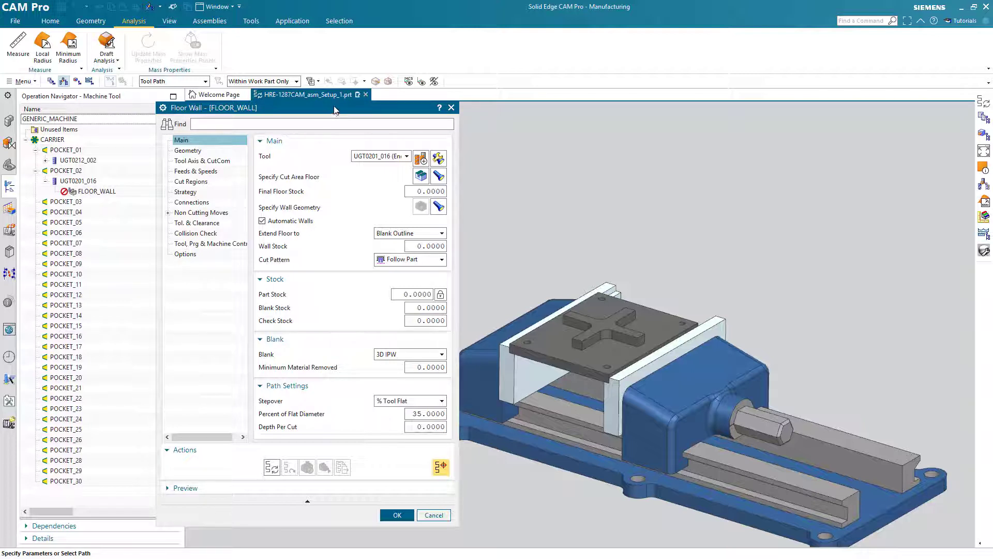
pyautogui.moveTo(333, 110); pyautogui.dragTo(195, 119)
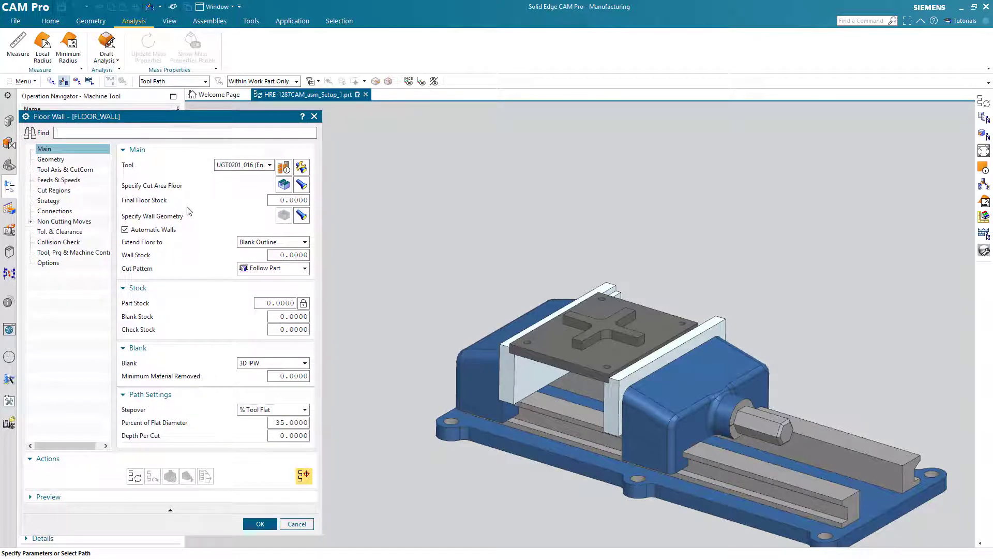
# Generate the FLOOR_WALL toolpath and zoom to inspect the concentric passes around the boss.
pyautogui.click(51, 21)
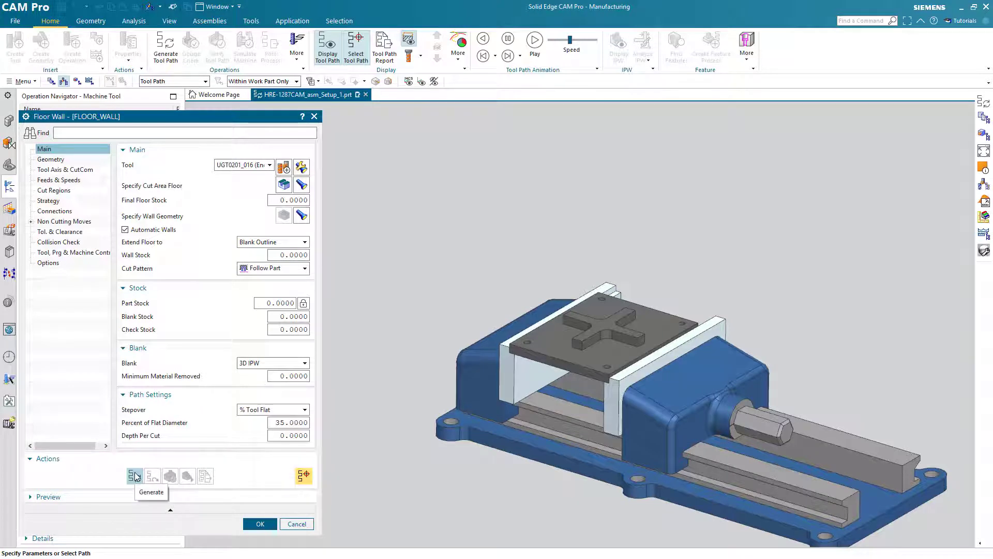
pyautogui.click(166, 54)
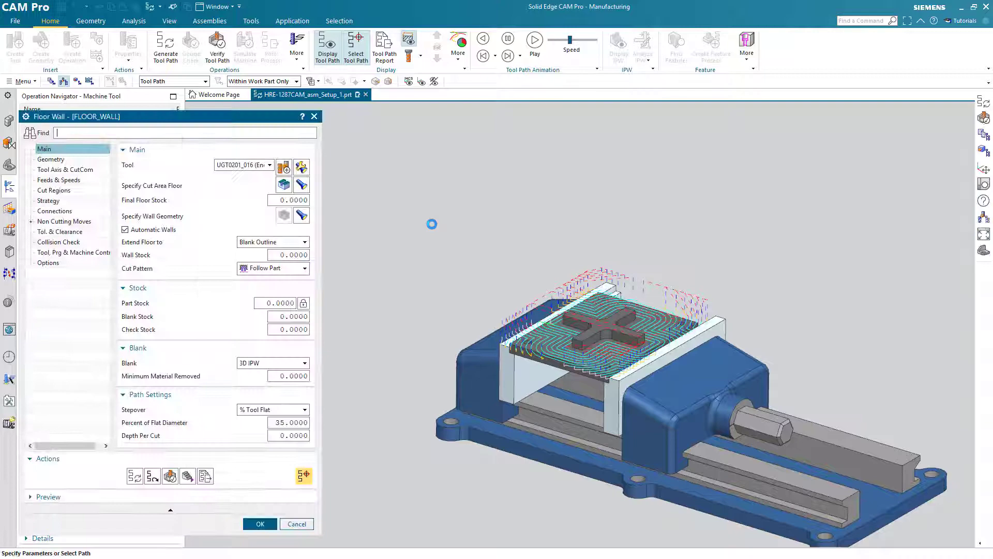
pyautogui.scroll(6, 409, 217)
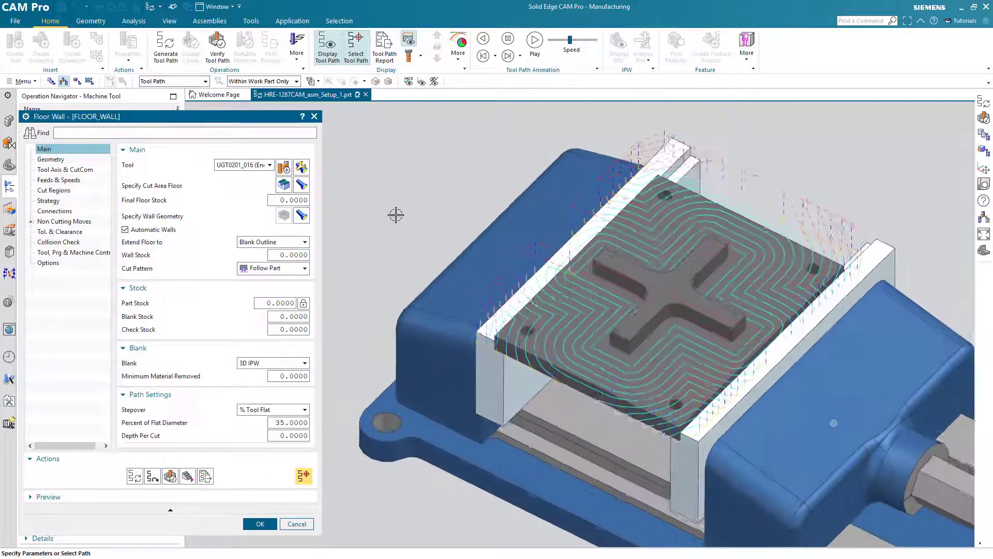
pyautogui.scroll(4, 363, 184)
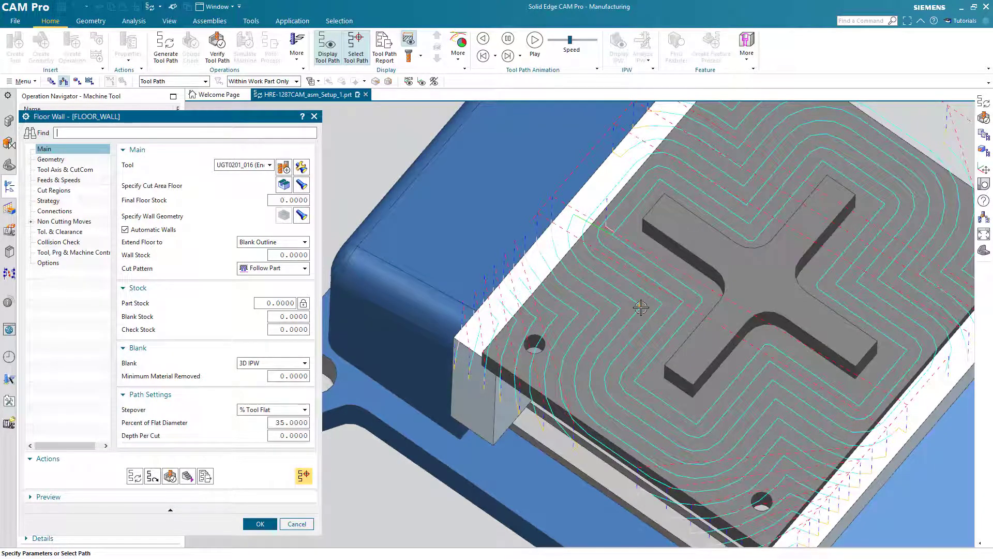
pyautogui.scroll(-5, 641, 308)
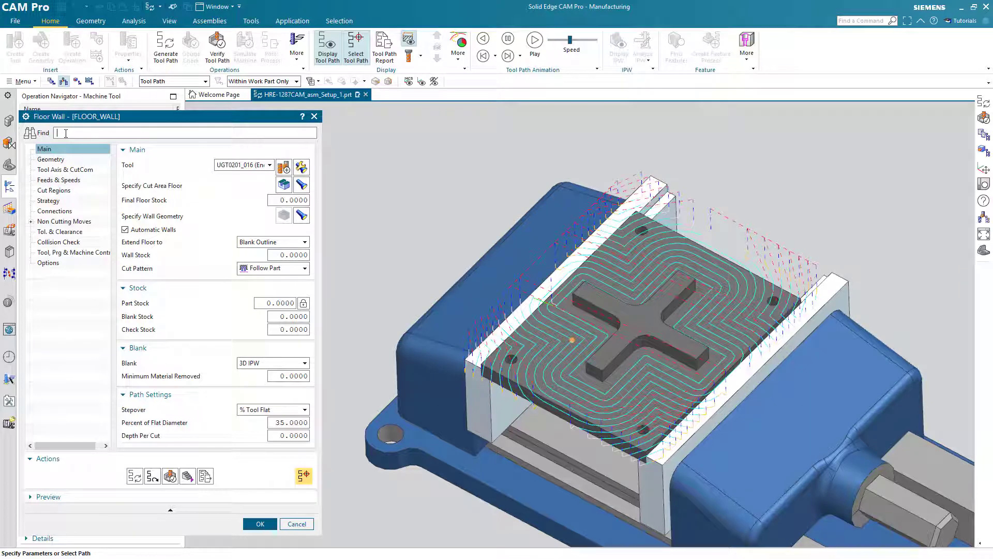
# Set Floor Wall corner smoothing to All But Last Pass and enable 1 finish pass at 5 %Tool stepover.
pyautogui.write('sm')
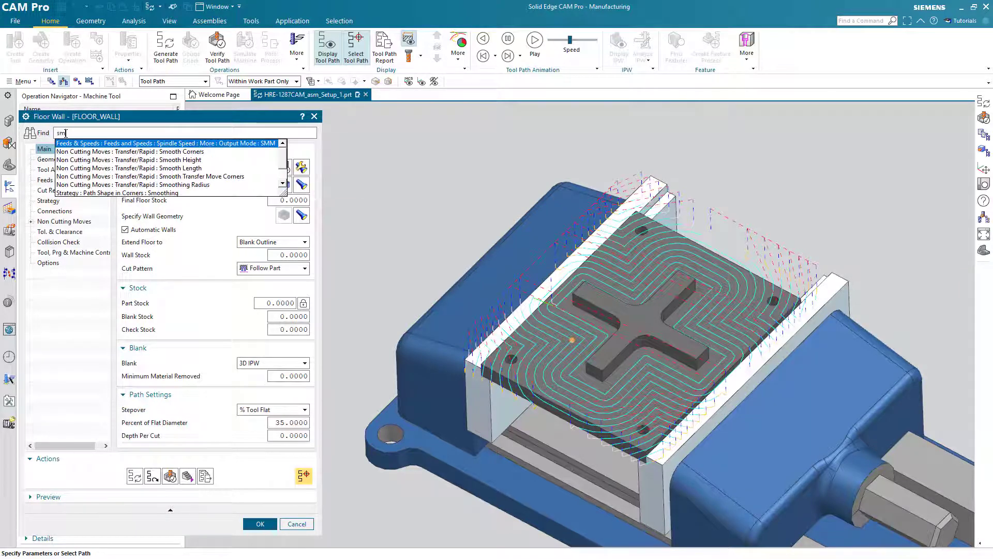
pyautogui.write('oothing')
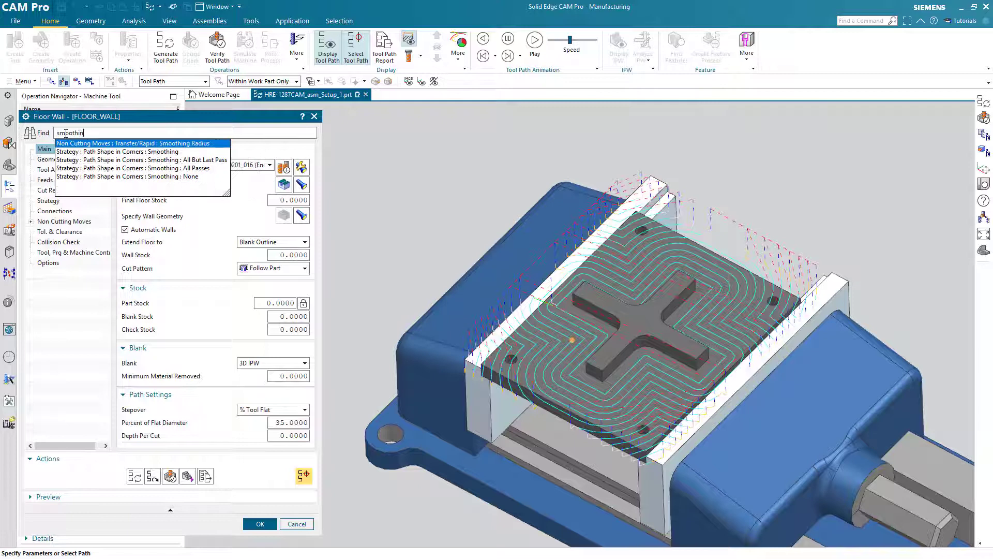
pyautogui.click(139, 160)
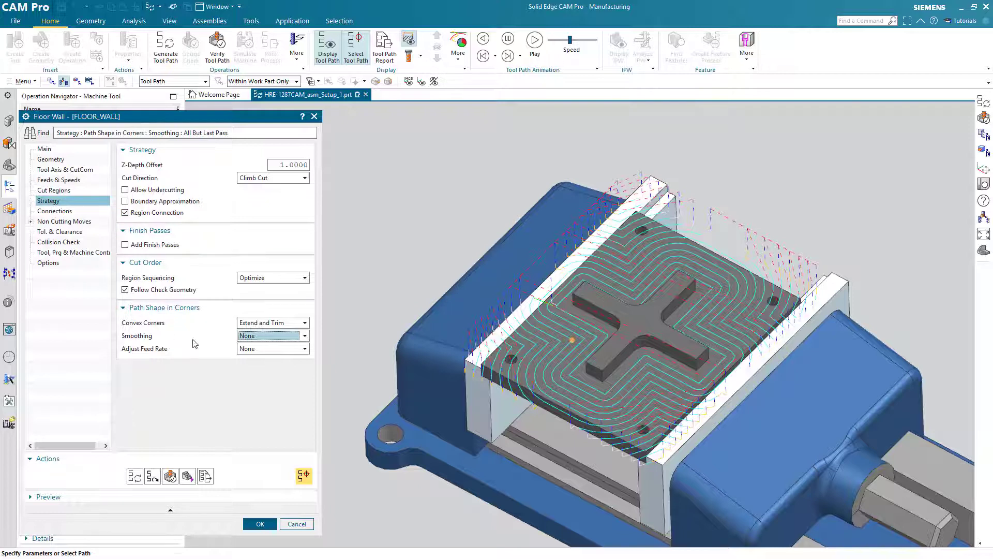
pyautogui.click(306, 337)
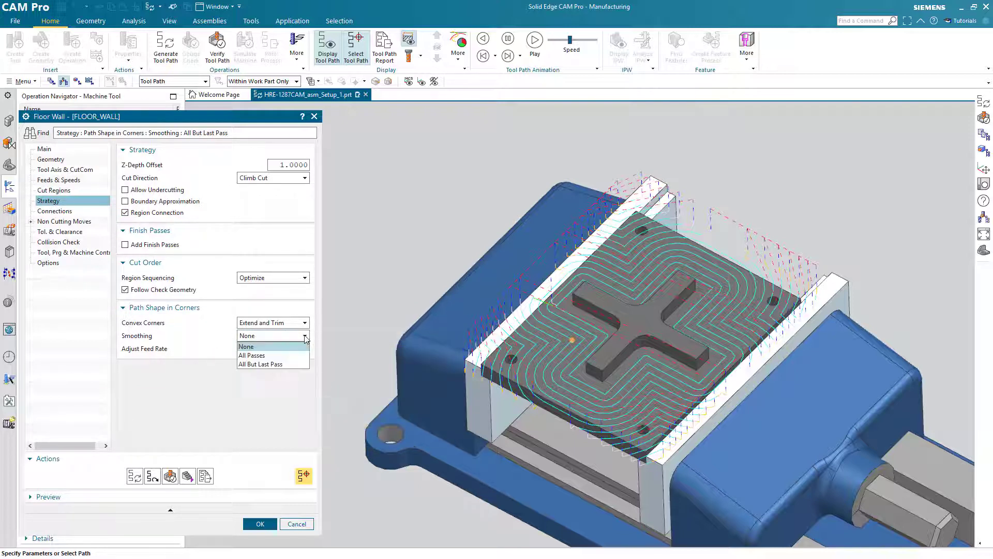
pyautogui.click(275, 362)
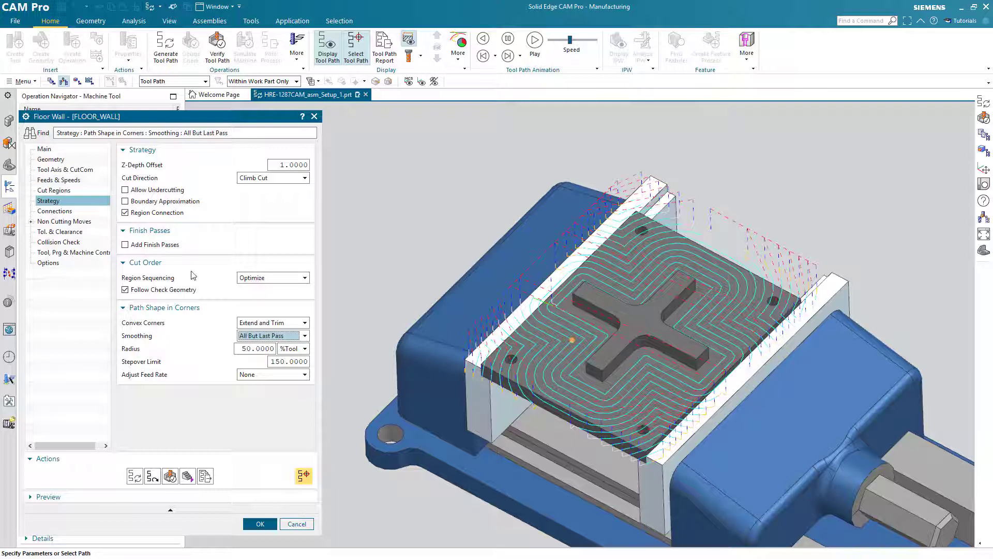
pyautogui.click(125, 246)
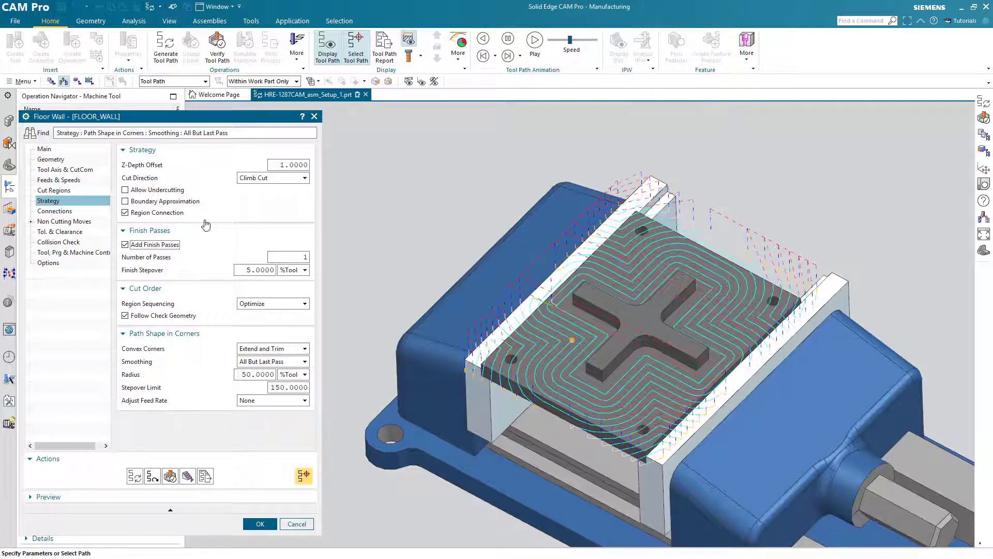
# Regenerate the FLOOR_WALL tool path and inspect its rounded corners and finish pass around the boss.
pyautogui.click(162, 54)
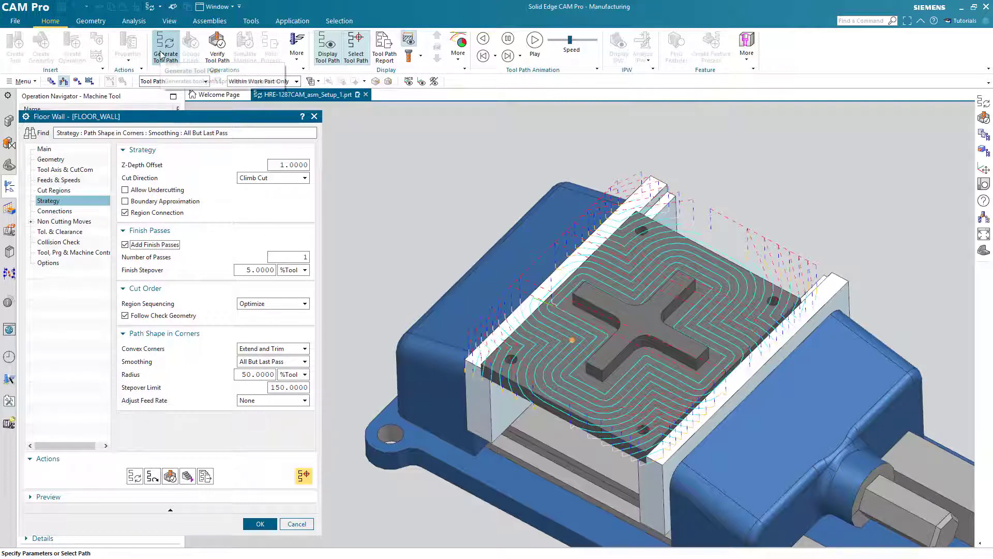
pyautogui.middleClick(452, 221)
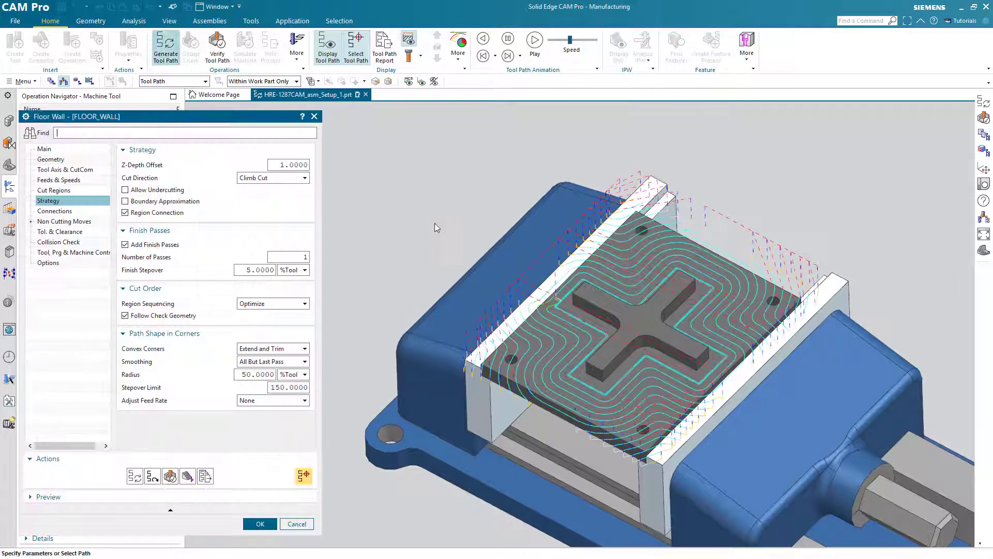
pyautogui.scroll(10, 434, 228)
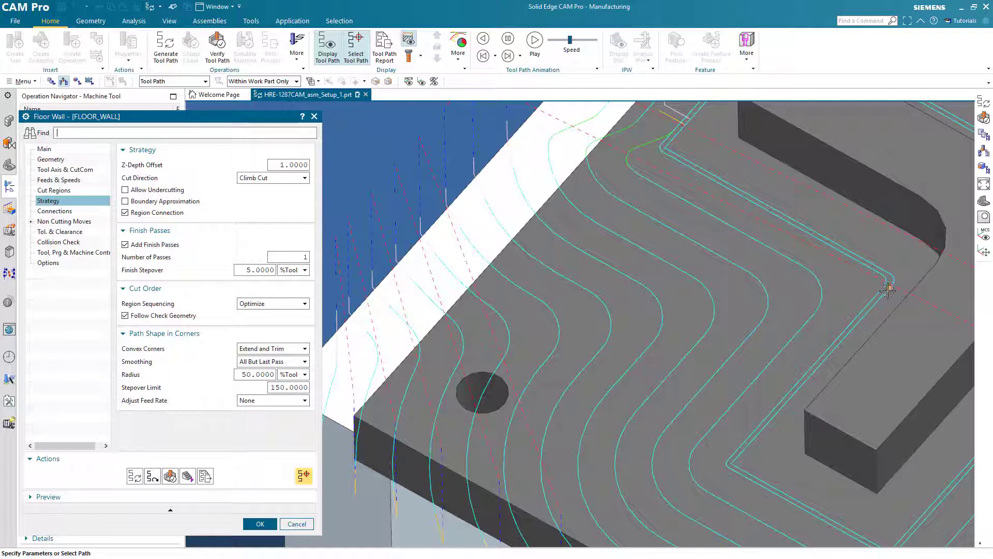
pyautogui.keyDown('shift'); pyautogui.moveTo(886, 278); pyautogui.dragTo(822, 291, button='middle'); pyautogui.keyUp('shift')
pyautogui.scroll(5, 823, 291)
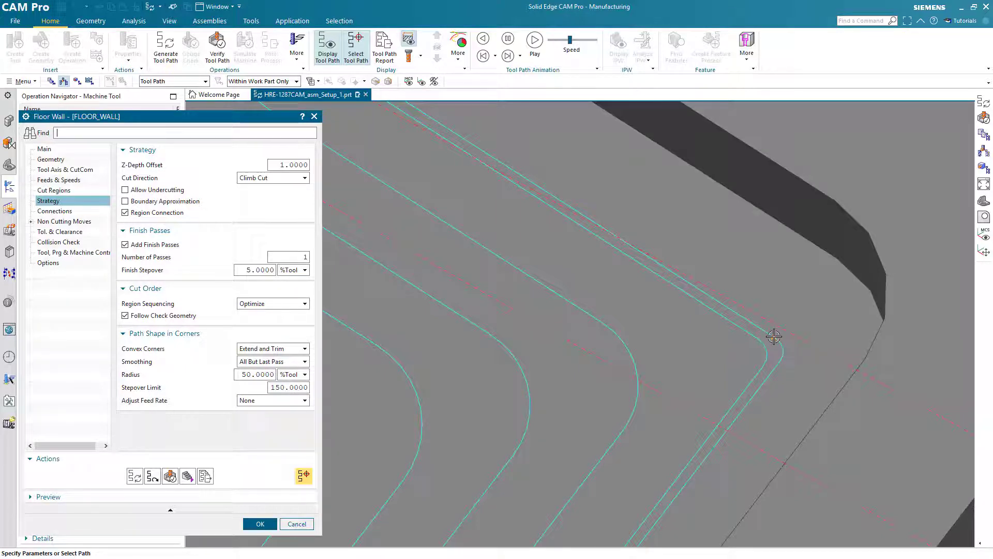
pyautogui.scroll(-10, 773, 336)
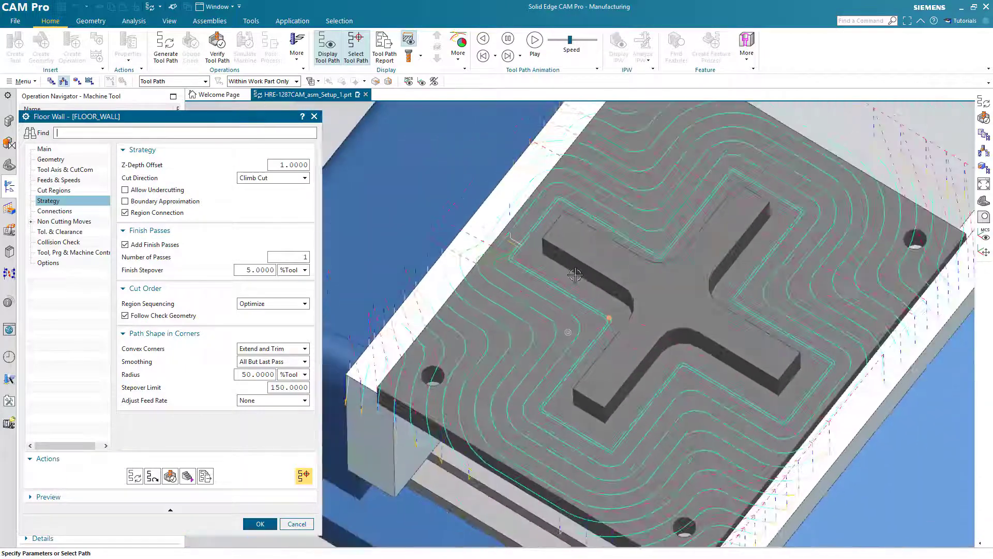
pyautogui.scroll(-8, 556, 253)
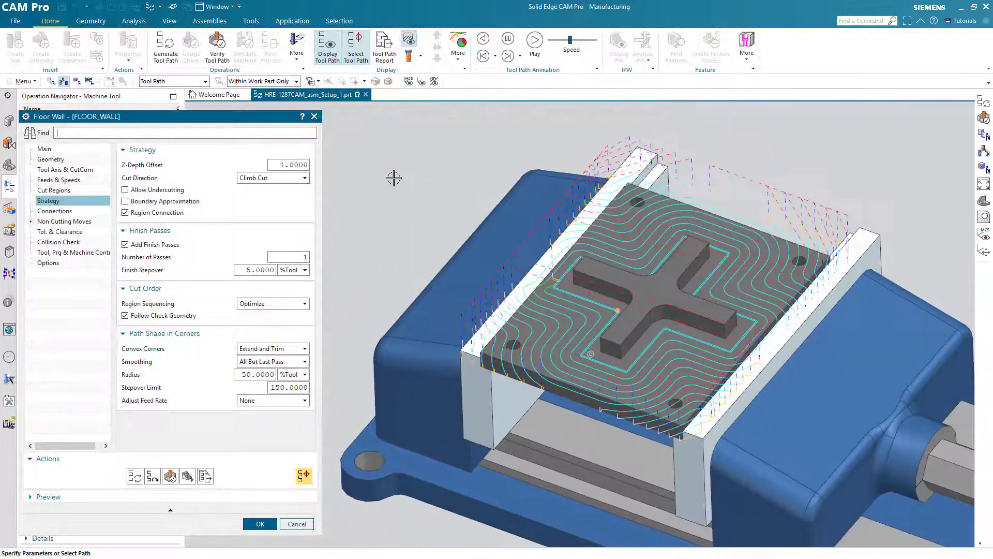
pyautogui.moveTo(394, 178); pyautogui.dragTo(381, 221, button='middle')
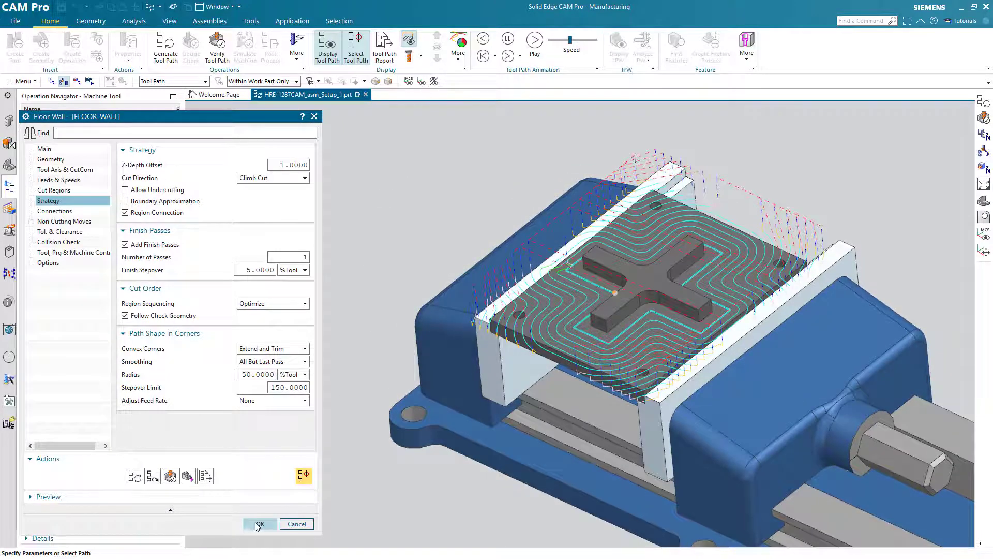
# Accept the Floor Wall operation and show operations in Program Order View with FLOOR_WALL selected.
pyautogui.click(257, 524)
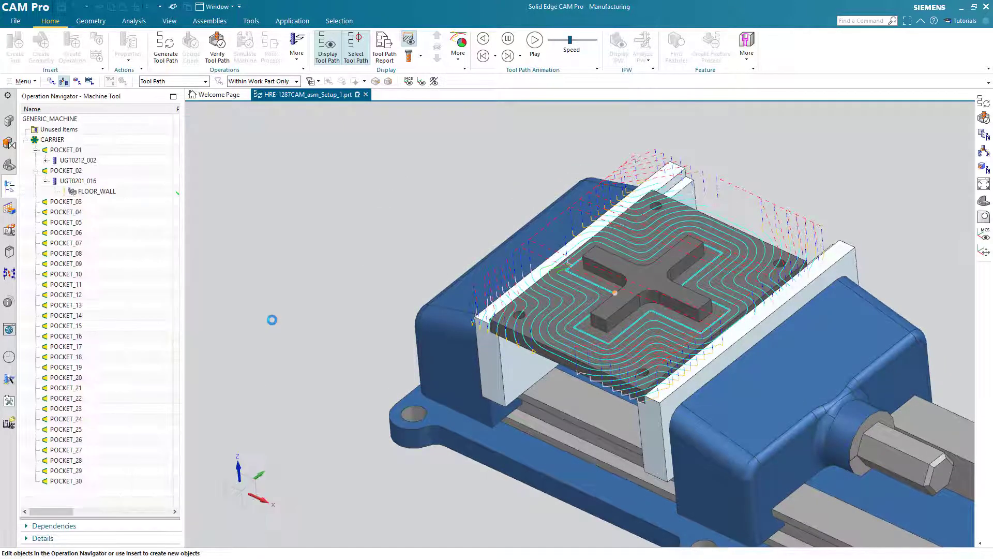
pyautogui.click(51, 82)
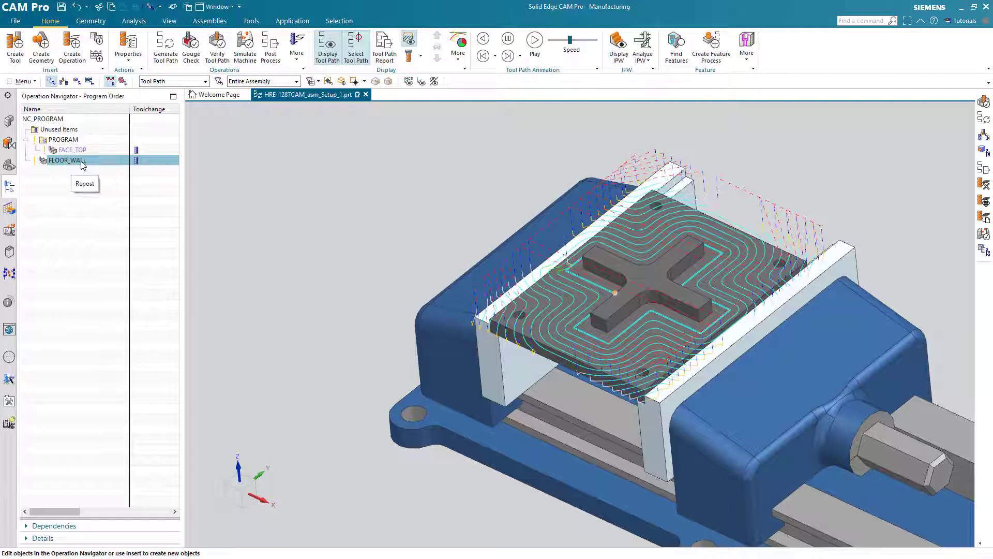
pyautogui.click(75, 162)
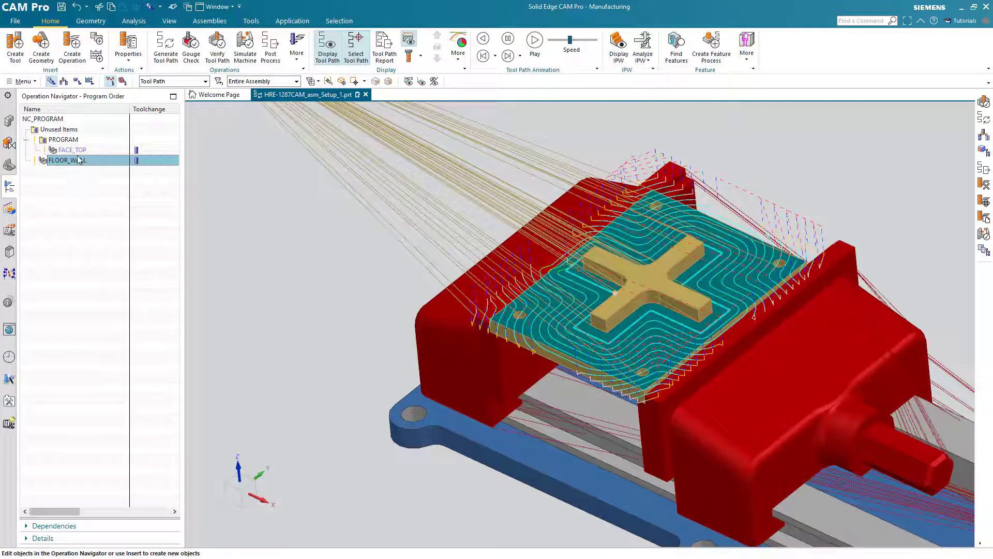
pyautogui.moveTo(79, 160); pyautogui.dragTo(108, 215)
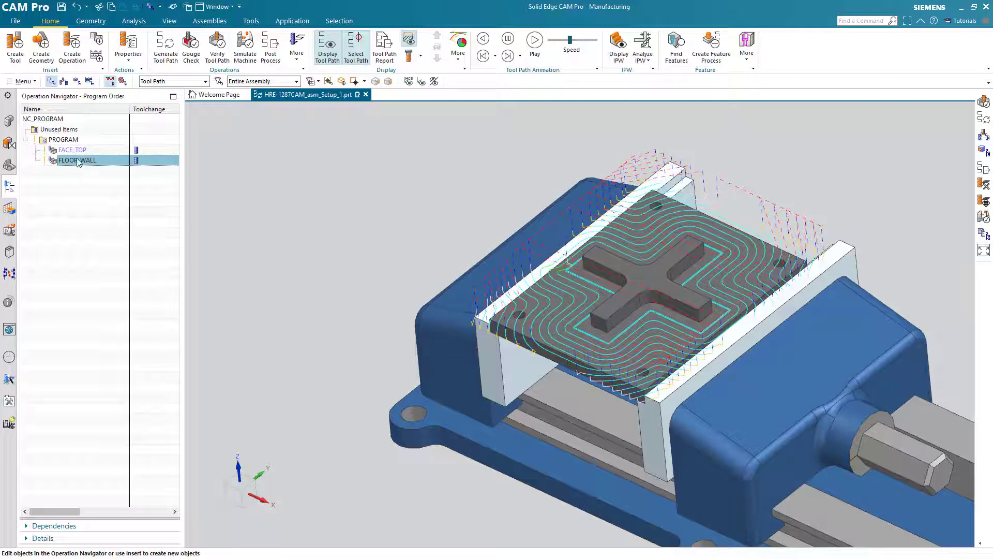
# Select the PROGRAM group to display both FACE_TOP and FLOOR_WALL tool paths.
pyautogui.click(64, 141)
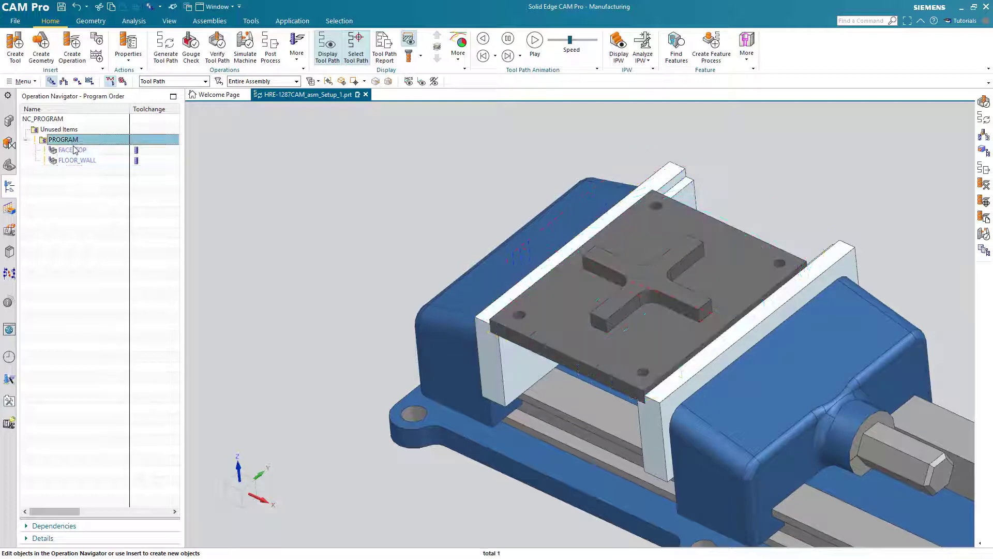
pyautogui.scroll(-3, 298, 210)
pyautogui.keyDown('shift'); pyautogui.moveTo(298, 210); pyautogui.dragTo(275, 204, button='middle'); pyautogui.keyUp('shift')
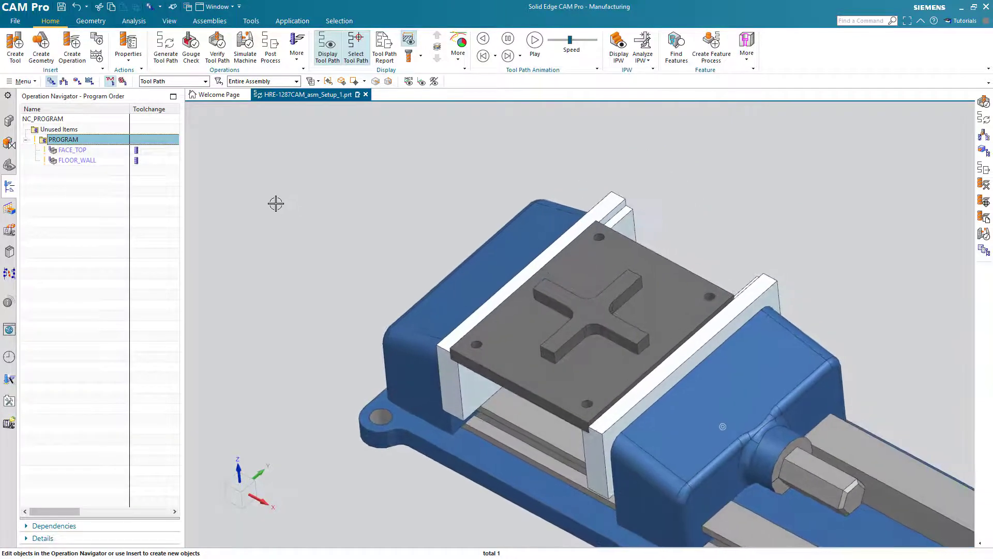
pyautogui.click(218, 56)
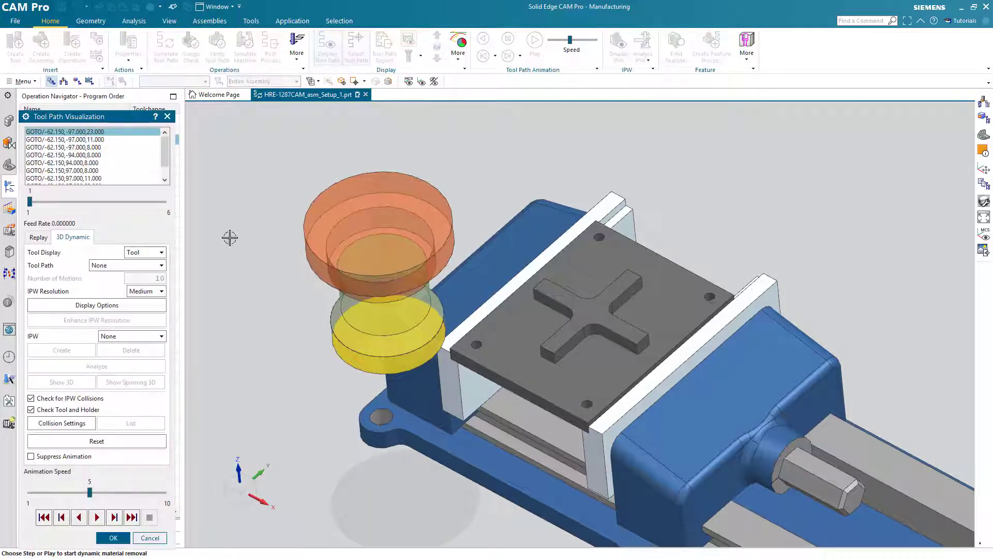
pyautogui.click(106, 515)
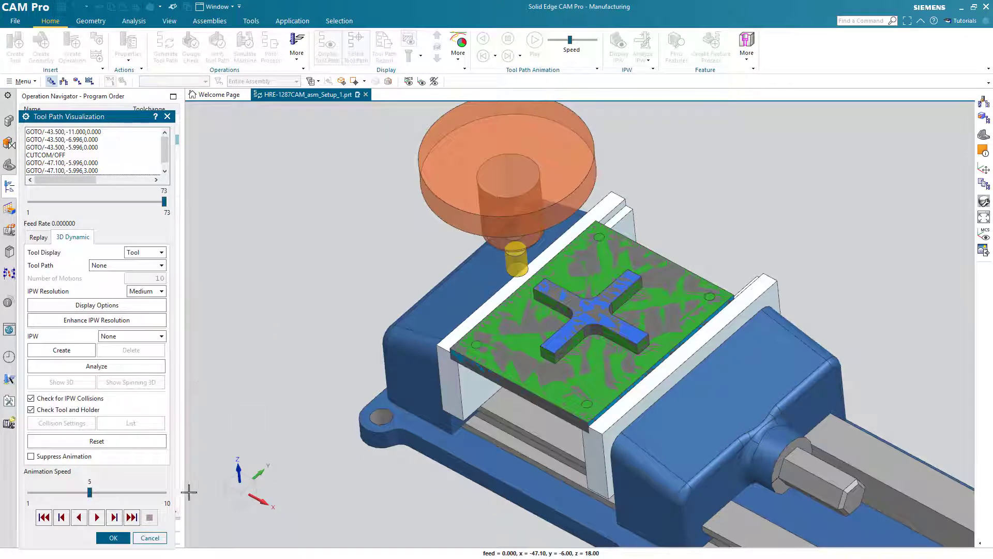
pyautogui.click(113, 537)
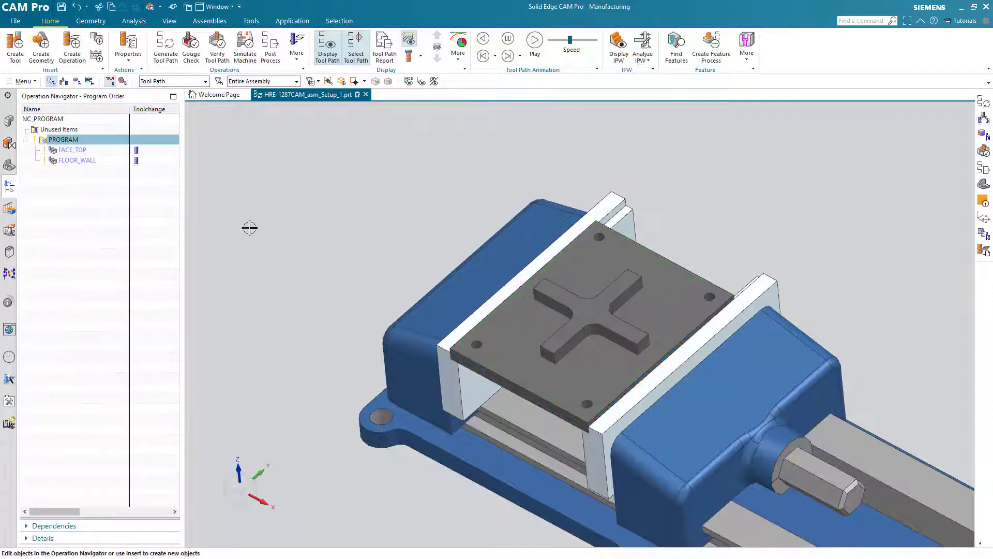